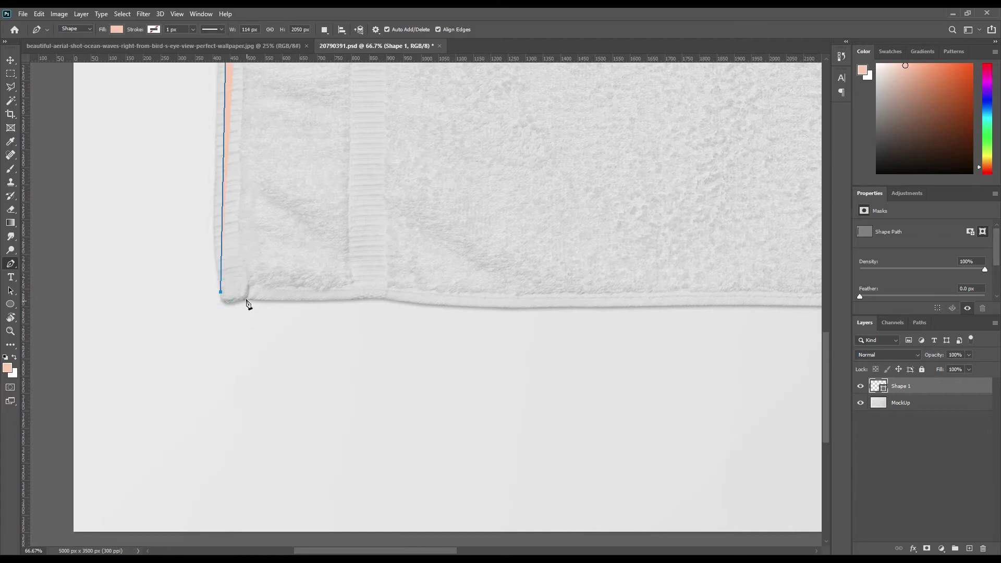
Continue the Pen shape outline along the towel's lower edge to its lower-right corner.
left_click_drag(730, 399, 286, 366)
left_click(345, 270)
left_click(412, 270)
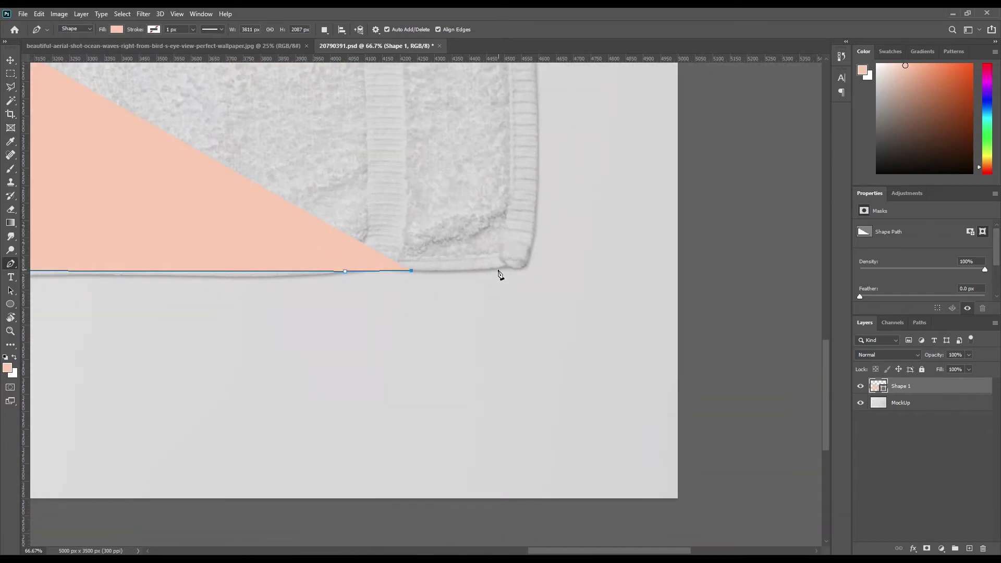
left_click(491, 269)
Carry the outline around the towel's upper-right corner, along the upper edge, and close it at the upper-left corner.
scroll(547, 261, "up", 10)
left_click(571, 262)
left_click(565, 241)
scroll(364, 245, "left", 15)
scroll(365, 245, "up", 2)
left_click(439, 343)
left_click(415, 346)
Set the shape layer's opacity to 0% and switch to the Add Anchor Point tool.
key("0")
key("0")
right_click(11, 263)
left_click(42, 294)
key("ctrl+plus")
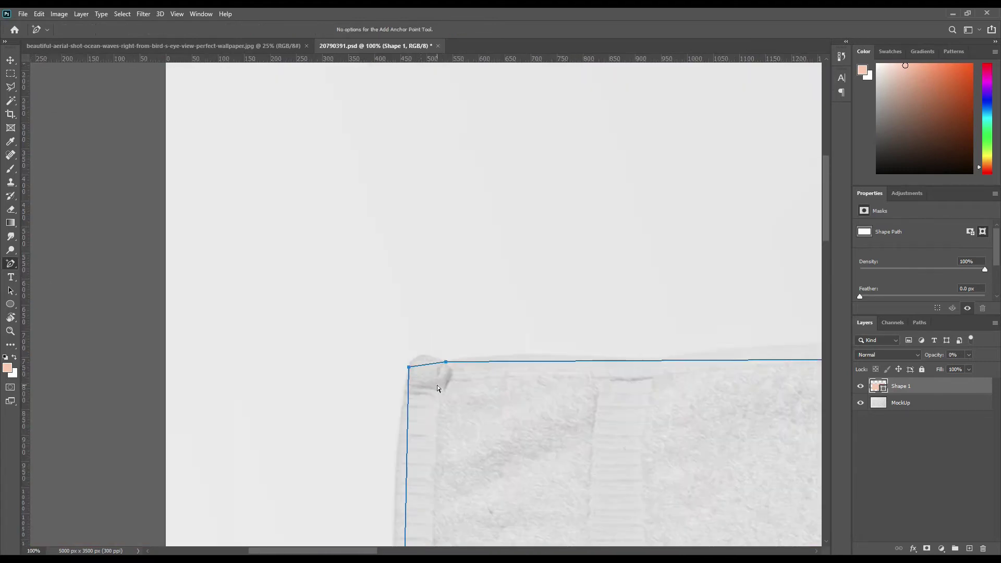
Add anchor points around the towel's upper-left corner and shift them outward to follow its rounded hem.
key("Up")
key("Up")
key("Up")
key("Up")
key("Up")
key("Up")
key("Up")
key("Up")
key("Up")
key("Up")
key("Up")
key("Up")
key("Up")
key("Up")
key("Up")
key("Up")
key("Up")
key("Up")
key("Left")
key("Left")
key("Left")
key("Left")
key("Left")
key("Left")
left_click(412, 360)
left_click(441, 360)
left_click_drag(520, 361, 518, 354)
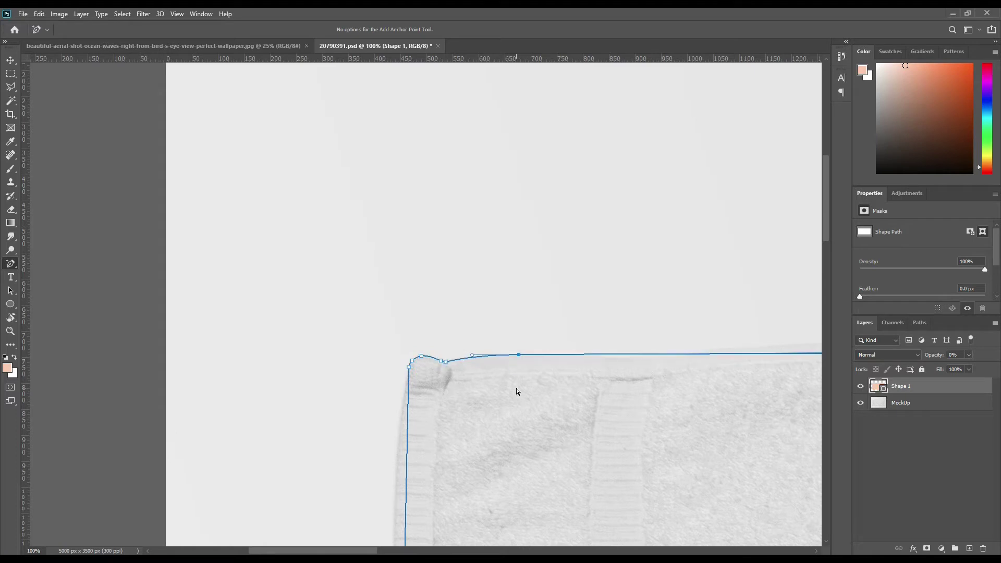
Add anchor points along the first stretch of the upper edge, past the woven band, and raise them to the hem.
left_click(635, 358)
left_click_drag(719, 420, 187, 355)
left_click(372, 288)
key("shift+Up")
key("shift+Up")
key("shift+Up")
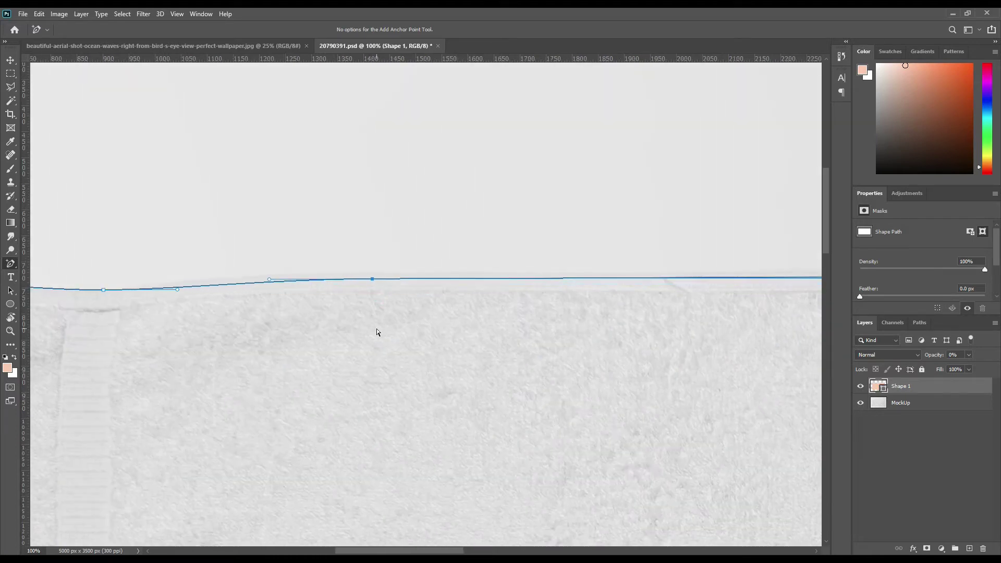
left_click(184, 286)
left_click(609, 273)
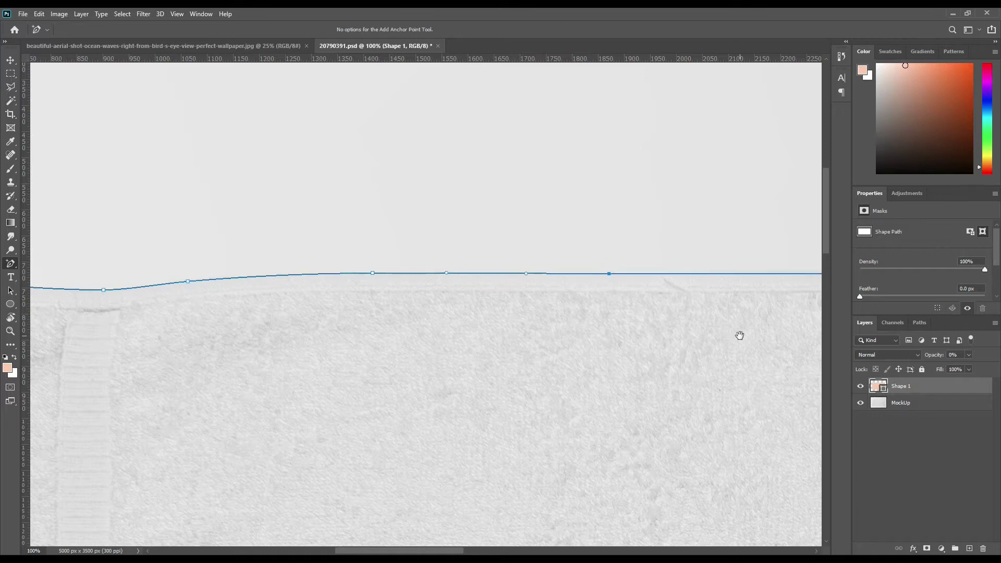
Add anchor points along the middle of the towel's upper edge and align the path with the fabric border.
left_click_drag(740, 336, 280, 331)
left_click(332, 268)
left_click(505, 269)
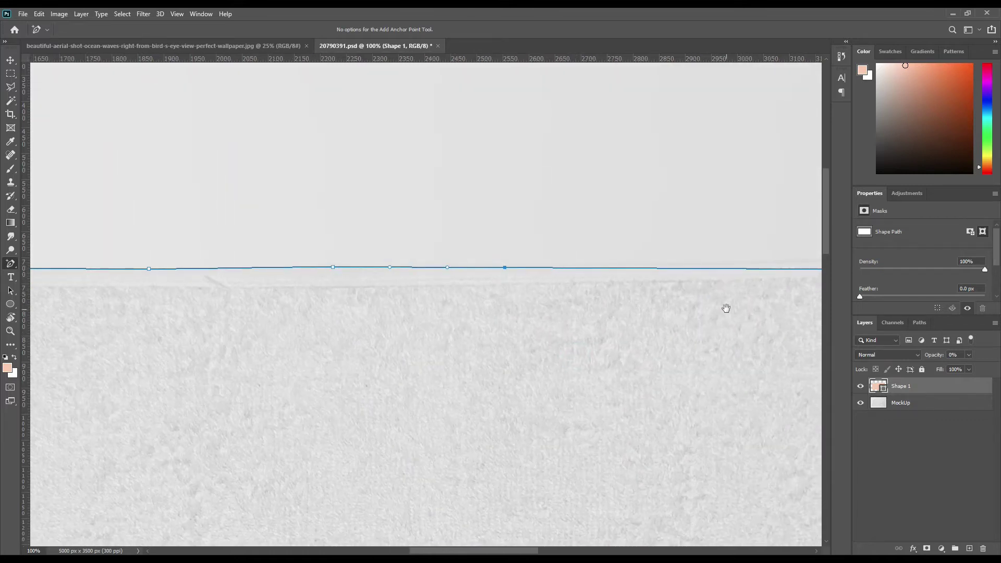
left_click_drag(725, 308, 446, 303)
left_click(754, 266)
left_click_drag(753, 266, 754, 251)
left_click(446, 259)
left_click(338, 261)
Adjust the path along the last stretch of the upper edge, raising an added anchor point to the hem.
left_click_drag(728, 308, 282, 251)
left_click_drag(592, 204, 592, 210)
left_click_drag(473, 203, 472, 198)
left_click(687, 213)
key("Up")
key("Up")
key("Up")
key("Up")
key("Up")
key("Up")
key("Up")
key("Up")
key("Up")
key("Up")
key("Up")
key("Up")
key("Up")
key("Up")
Add and reposition anchor points to fit the path around the towel's upper-right corner.
left_click_drag(749, 243, 418, 231)
left_click(496, 211)
mouse_move(495, 211)
left_mouse_down()
mouse_move(502, 200)
mouse_move(479, 202)
left_mouse_up()
left_click(503, 199)
left_click_drag(512, 235, 513, 235)
left_click(509, 223)
Add anchor points down the upper part of the towel's right side and move them onto the fabric border.
left_click_drag(605, 384, 582, 217)
left_click_drag(492, 271, 495, 271)
left_click_drag(585, 198, 585, 73)
left_click(487, 289)
left_click_drag(485, 290, 481, 289)
left_click_drag(487, 198, 490, 198)
Add anchor points on the lower part of the towel's right side and nudge them outward to the hem.
left_click_drag(589, 465, 579, 153)
left_click(466, 300)
key("Right")
key("Right")
key("Right")
key("Right")
key("Right")
key("Right")
key("Right")
key("Right")
key("Right")
key("Right")
key("Right")
key("Right")
key("Right")
key("Right")
key("Right")
key("Right")
key("Right")
key("Right")
key("Right")
key("Right")
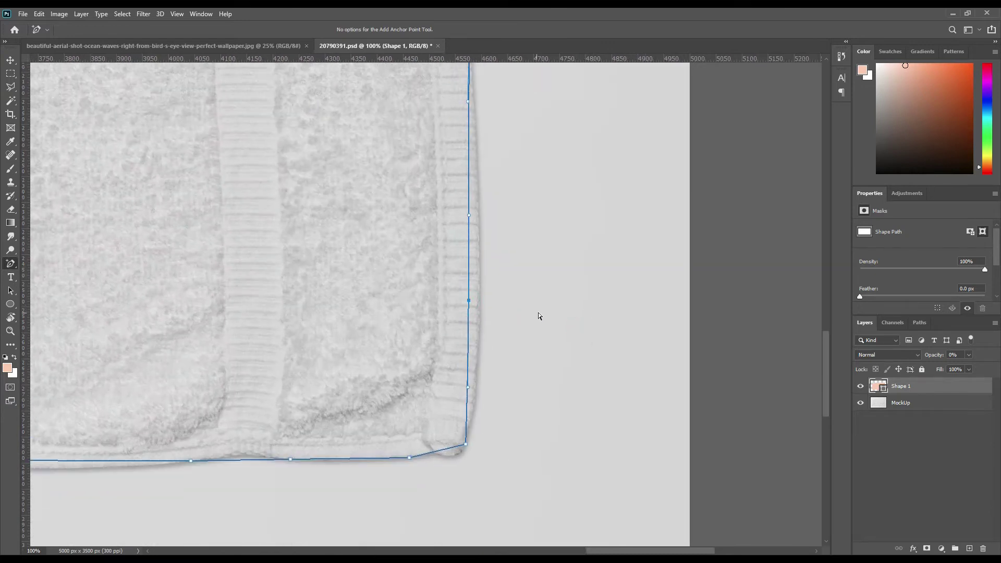
left_click(473, 145)
key("Right")
key("Right")
key("Right")
key("Right")
Shape the path around the towel's lower-right corner and along the lower hem to the woven band with added anchor points.
left_click_drag(527, 442, 522, 387)
left_click(469, 342)
left_click_drag(448, 389, 451, 395)
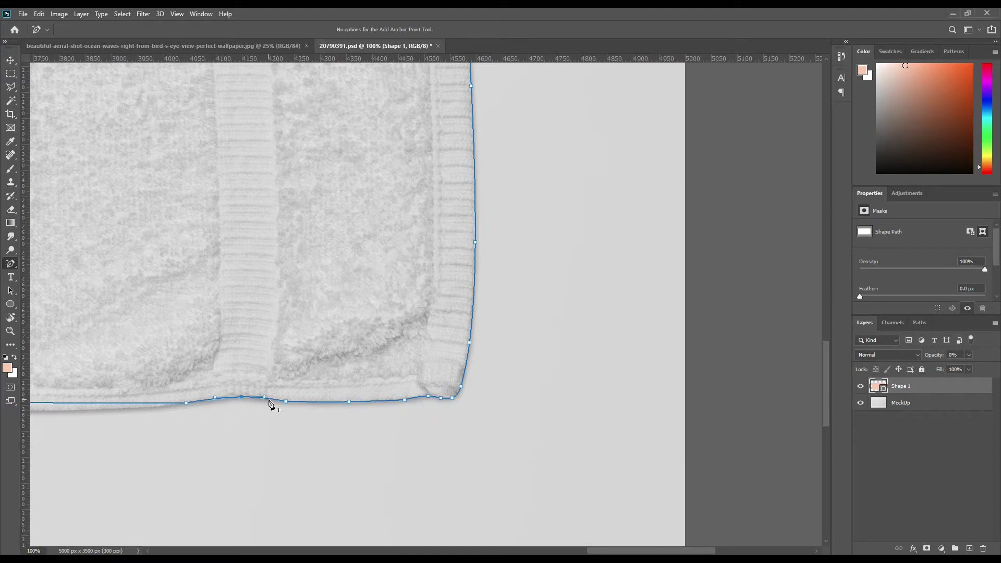
Add an anchor point on the lower edge beyond the right-hand woven band and nudge it down to the hem.
left_click_drag(259, 325, 666, 339)
left_click(440, 417)
key("Down")
key("Down")
key("Down")
key("Down")
key("Down")
key("Down")
key("Down")
key("Down")
key("Down")
key("Down")
key("Down")
key("Down")
key("Down")
key("Down")
key("Down")
key("Down")
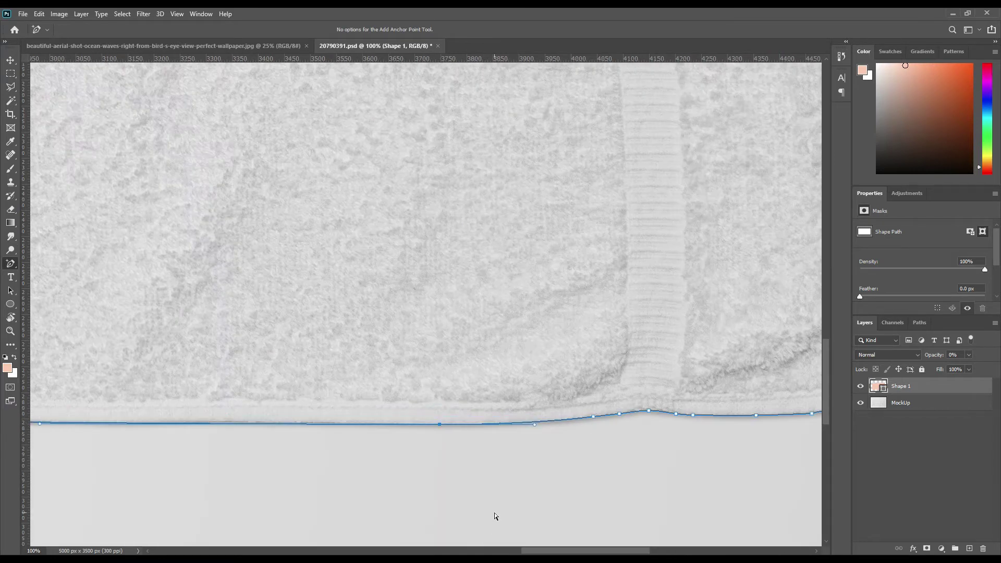
Add anchor points along the lower edge toward the towel's middle and nudge them down onto the hem.
left_click(314, 422)
left_click_drag(292, 319, 588, 305)
left_click(391, 407)
key("Down")
key("Down")
left_click_drag(236, 351, 657, 354)
left_click(477, 410)
key("Down")
key("Down")
key("Down")
key("Down")
Add more anchor points around the middle of the lower edge and nudge the outline up to the fabric border.
left_click(583, 414)
key("Up")
key("Up")
key("Up")
left_click(263, 410)
key("Up")
key("Up")
key("Up")
key("Up")
left_click(405, 410)
Add anchor points along the left part of the lower edge and nudge them down to the hem.
left_click_drag(299, 313, 794, 298)
left_click(384, 378)
key("Down")
key("Down")
key("Down")
key("Down")
key("Down")
key("Down")
key("Down")
key("Down")
left_click(536, 381)
left_click(245, 380)
key("Down")
key("Down")
key("Down")
key("Down")
key("Down")
Fit the path to the lower hem around the left-hand woven band by adding anchor points and nudging them up or down.
left_click_drag(245, 354, 595, 351)
left_click(424, 372)
key("Up")
key("Up")
key("Up")
key("Up")
key("Up")
key("Up")
key("Up")
key("Up")
key("Up")
left_click(454, 370)
key("Down")
left_click(313, 368)
key("Down")
key("Down")
key("Down")
key("Down")
Shape the path around the towel's lower-left corner with added anchor points and pull the start of the left side outward.
left_click_drag(206, 362, 193, 373)
left_click(214, 371)
left_click(240, 369)
left_click_drag(323, 128, 570, 154)
left_click_drag(436, 295, 424, 293)
left_click(432, 367)
Add anchor points up the towel's left side to the upper-left corner and shift them onto the fabric border.
left_click_drag(437, 78, 445, 370)
left_click(437, 355)
left_click_drag(540, 406, 543, 377)
left_click_drag(563, 94, 556, 459)
left_click_drag(456, 175, 449, 175)
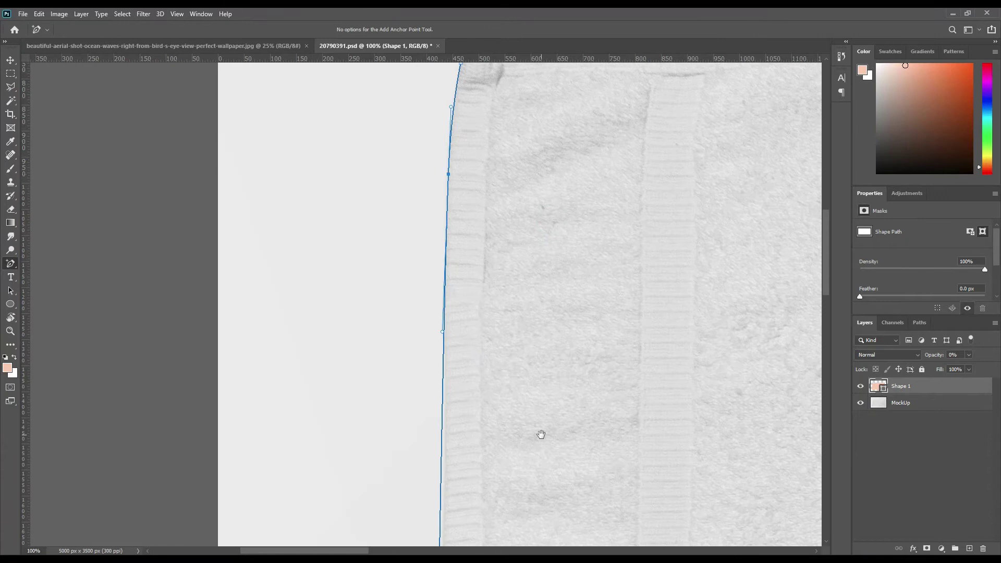
left_click_drag(541, 435, 526, 205)
left_click_drag(427, 244, 456, 368)
left_click(427, 217)
left_click_drag(496, 120, 464, 334)
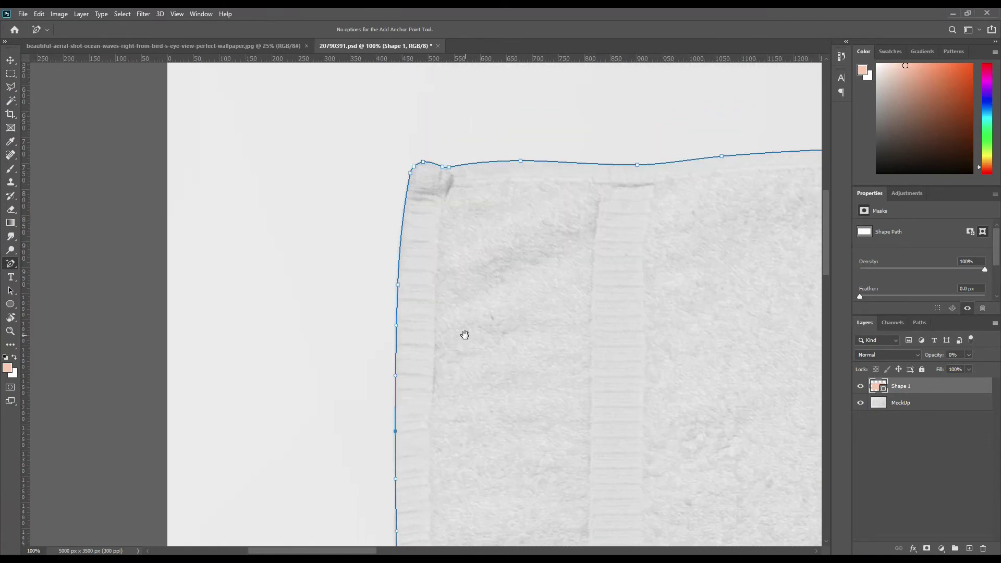
key("ctrl+0")
Put the Shape 1 layer in a group, hide the group and rename it "object ID".
left_click_drag(935, 390, 954, 548)
left_click(873, 384)
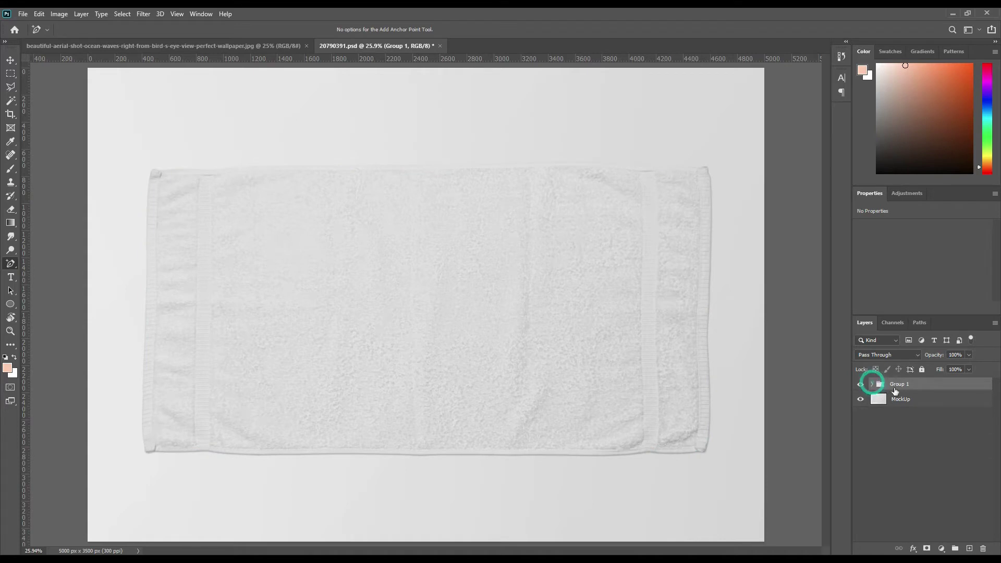
left_click(860, 383)
double_click(897, 386)
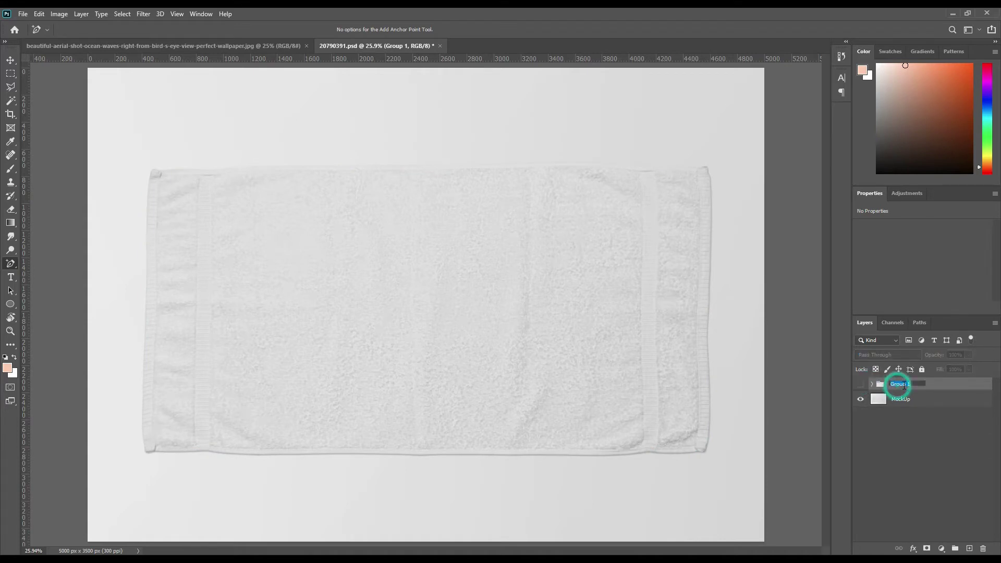
type("object ID")
key("Return")
Draw a rectangle shape about 4180 by 2142 px over the towel, directly above the MockUp layer.
left_click(907, 406)
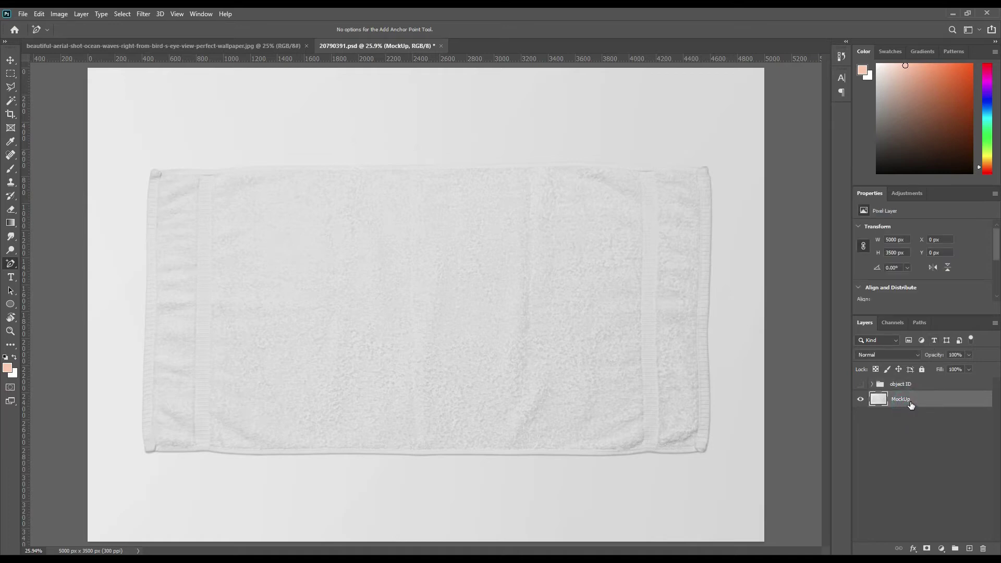
left_click_drag(11, 305, 47, 302)
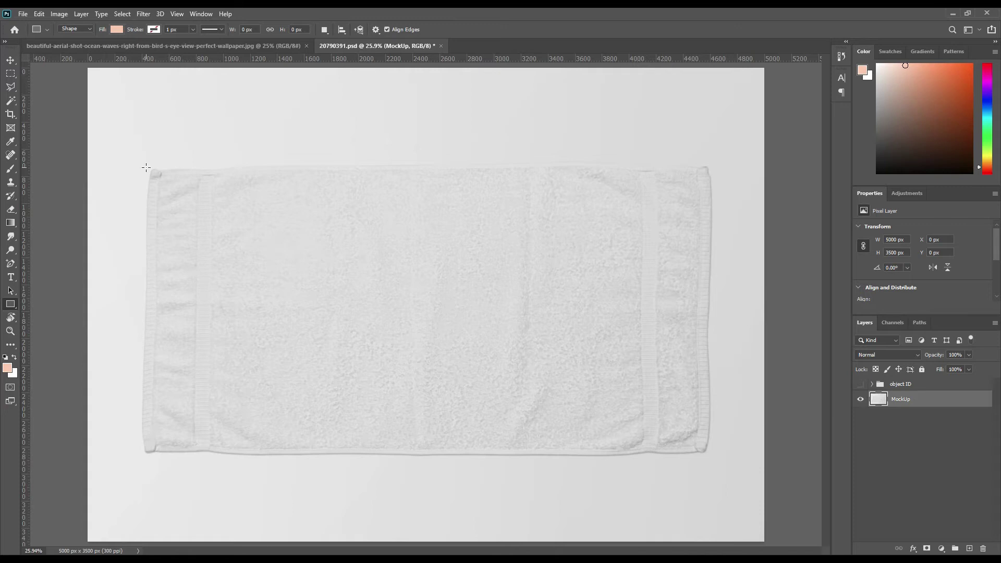
left_click_drag(148, 168, 711, 456)
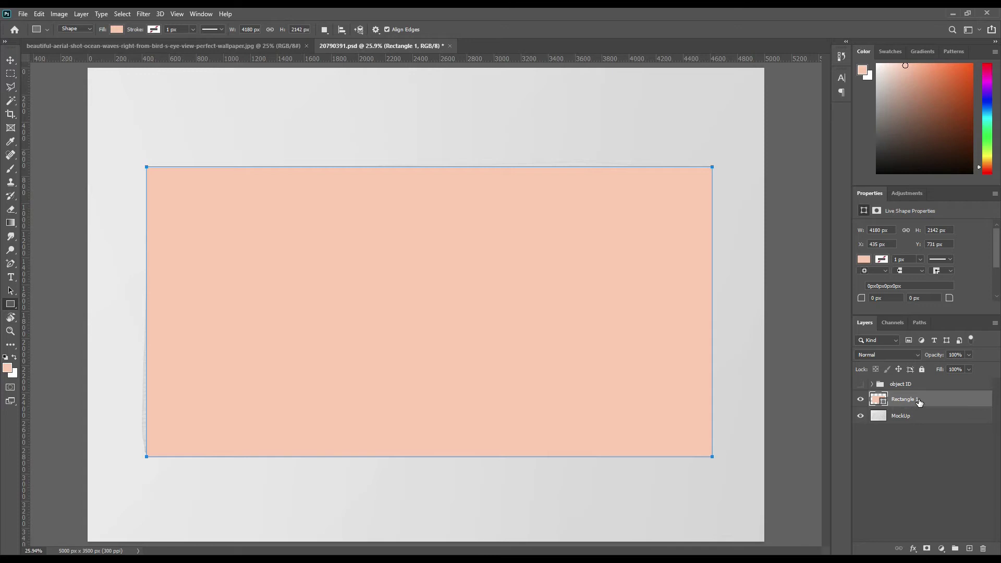
Enlarge the rectangle to about 4230 by 2168 px beyond the towel's upper-left corner and convert it to a Smart Object.
key("ctrl+t")
left_click_drag(147, 166, 138, 164)
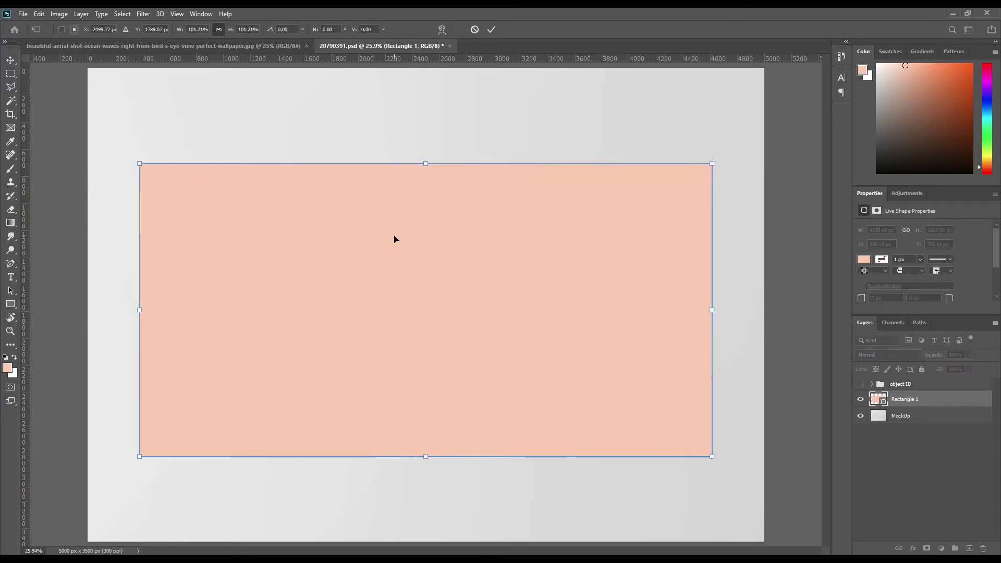
right_click(919, 403)
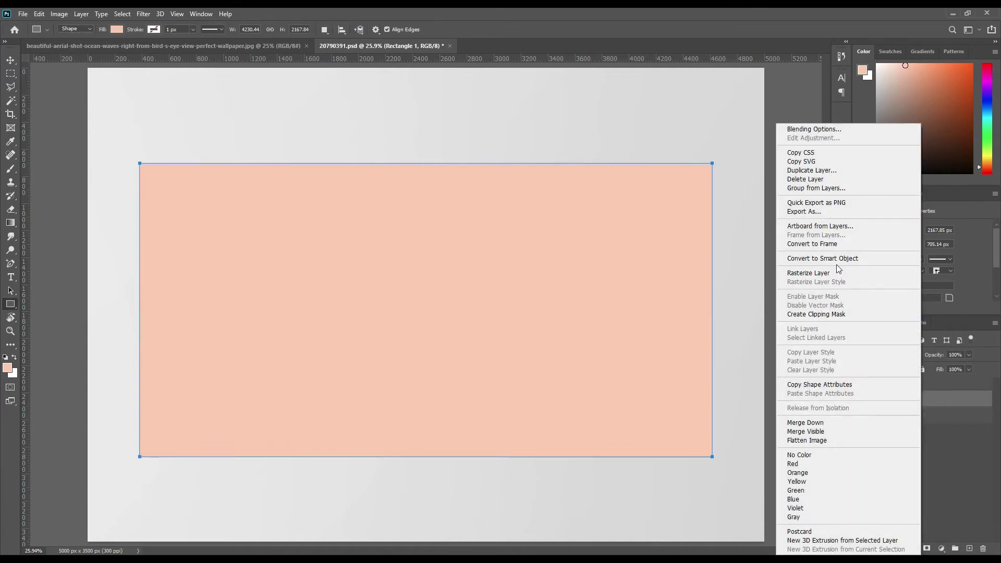
left_click(851, 259)
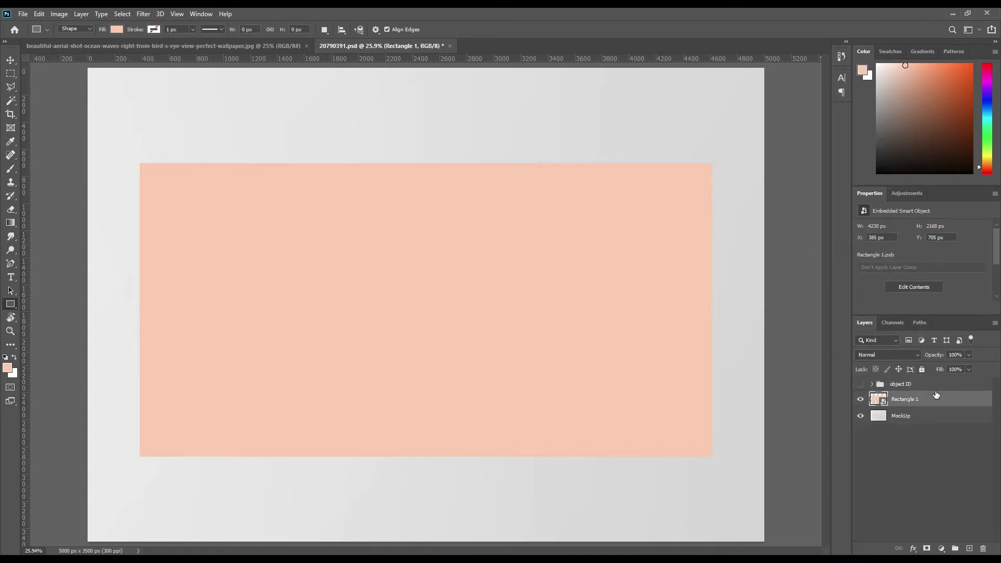
Check the Shape 1 outline against the rectangle and stretch the rectangle's upper edge to a height of about 2183 px.
left_click(871, 384)
left_click_drag(886, 399, 893, 403)
left_click(893, 402, "ctrl")
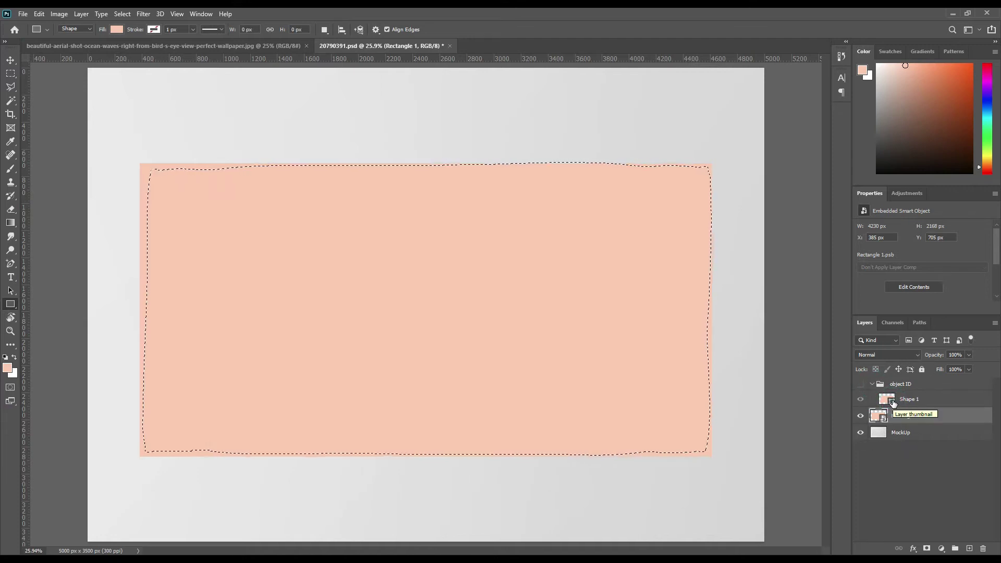
key("ctrl+d")
left_click(913, 414)
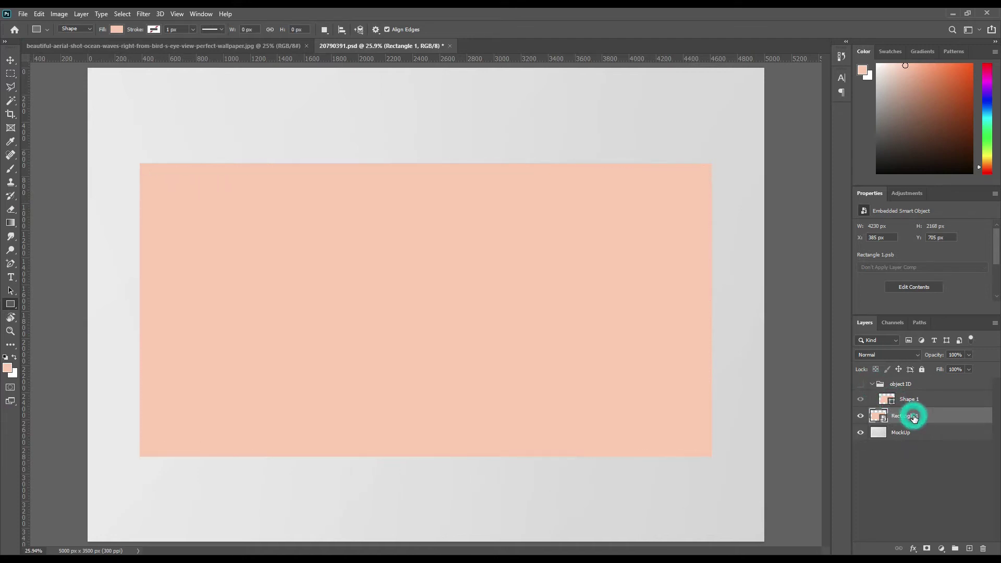
key("ctrl+t")
left_click_drag(426, 161, 427, 159)
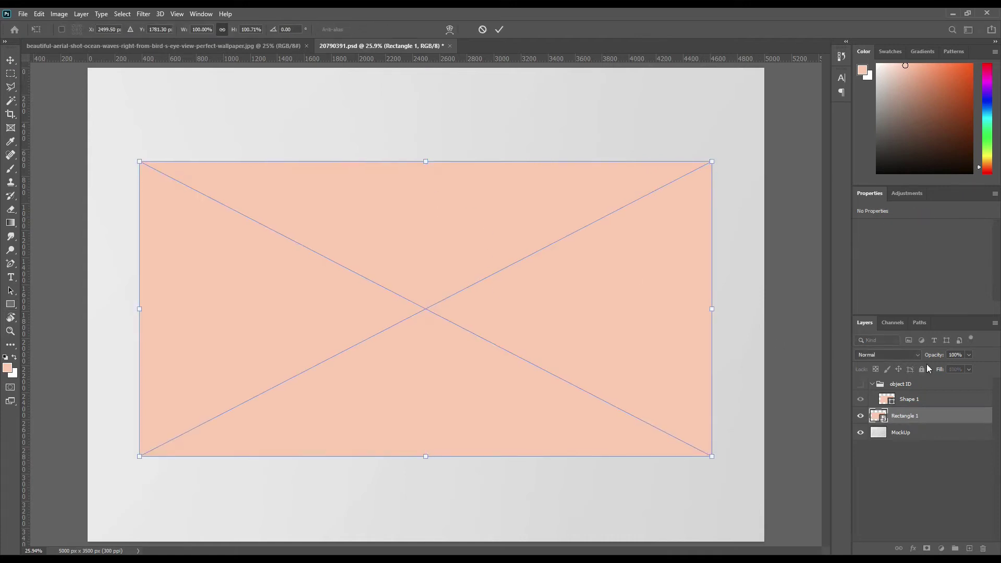
left_click(499, 29)
Add a layer mask to Rectangle 1 from the Shape 1 outline, keeping the layer's opacity at 100%.
left_click_drag(937, 356, 921, 355)
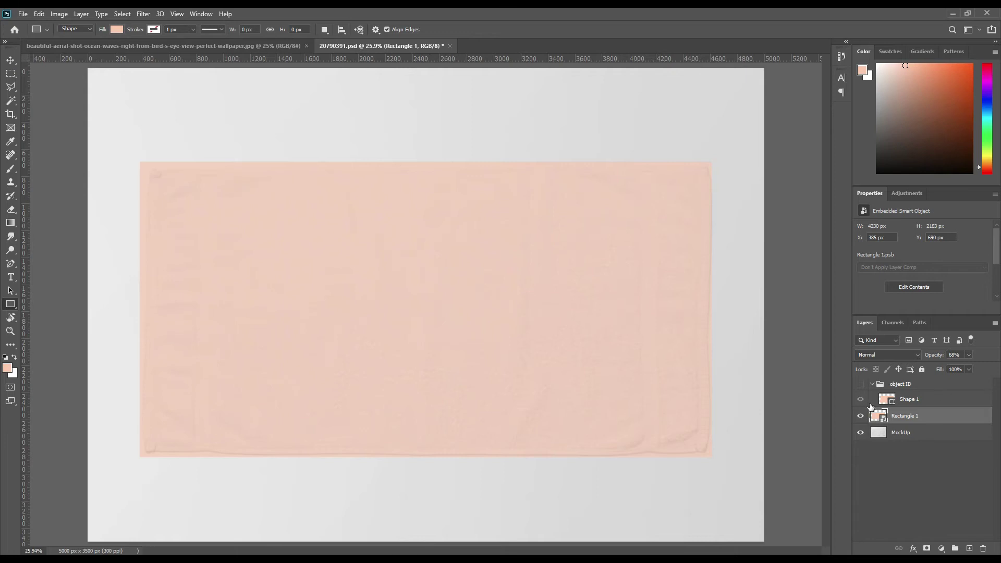
left_click(891, 400, "ctrl")
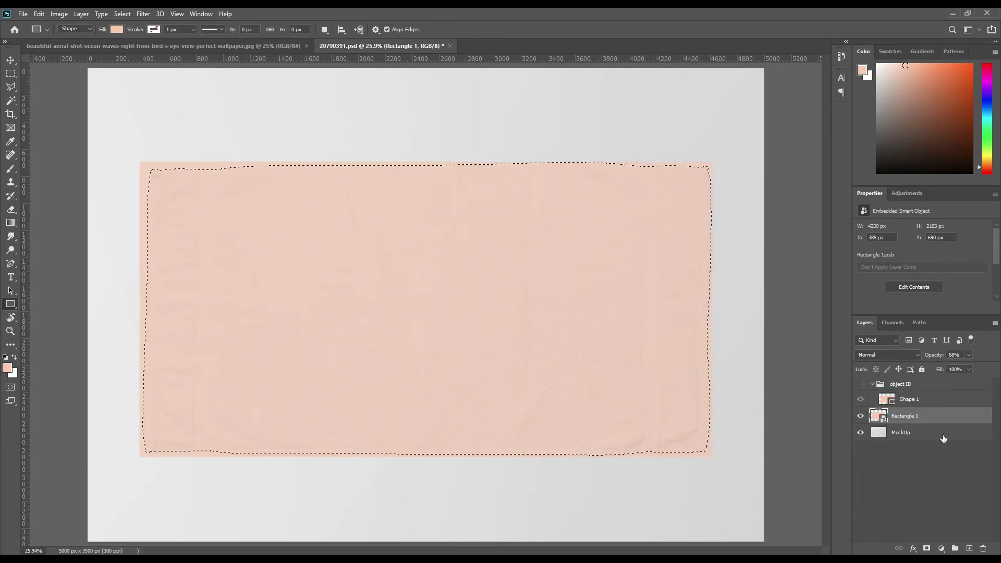
left_click(926, 548)
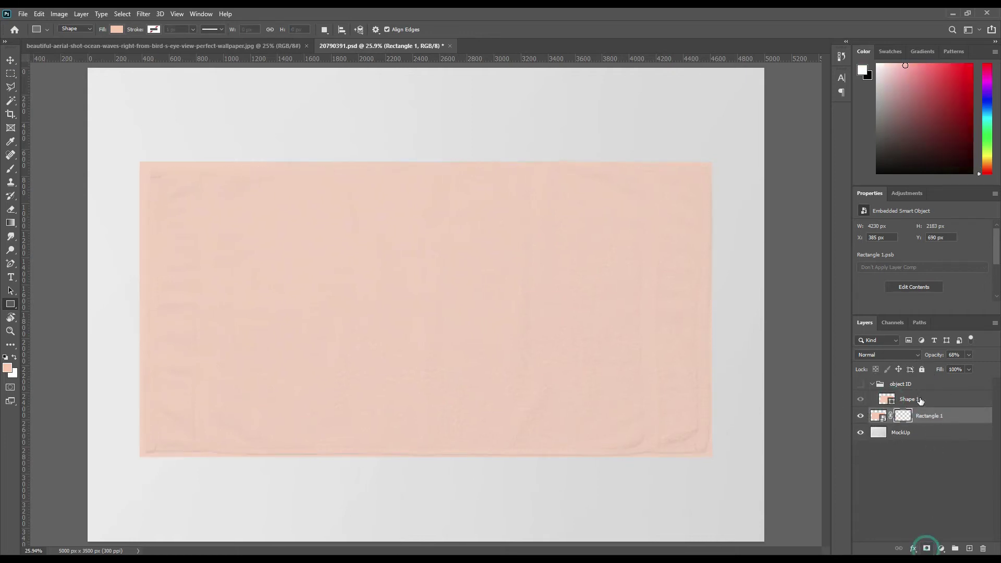
left_click_drag(928, 357, 959, 357)
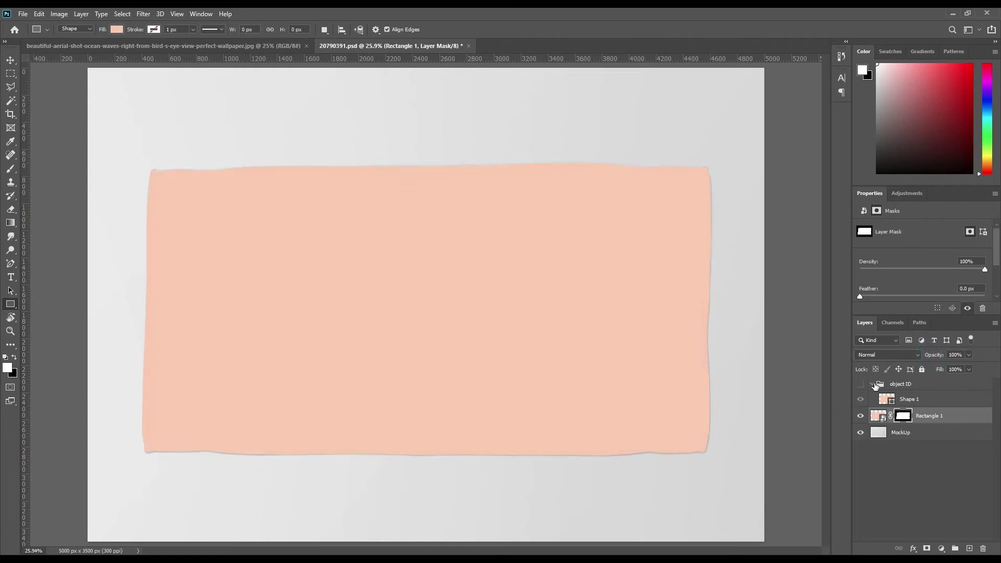
Collapse the object ID group and give the Rectangle 1 layer a red colour label.
left_click(873, 384)
left_click(877, 399)
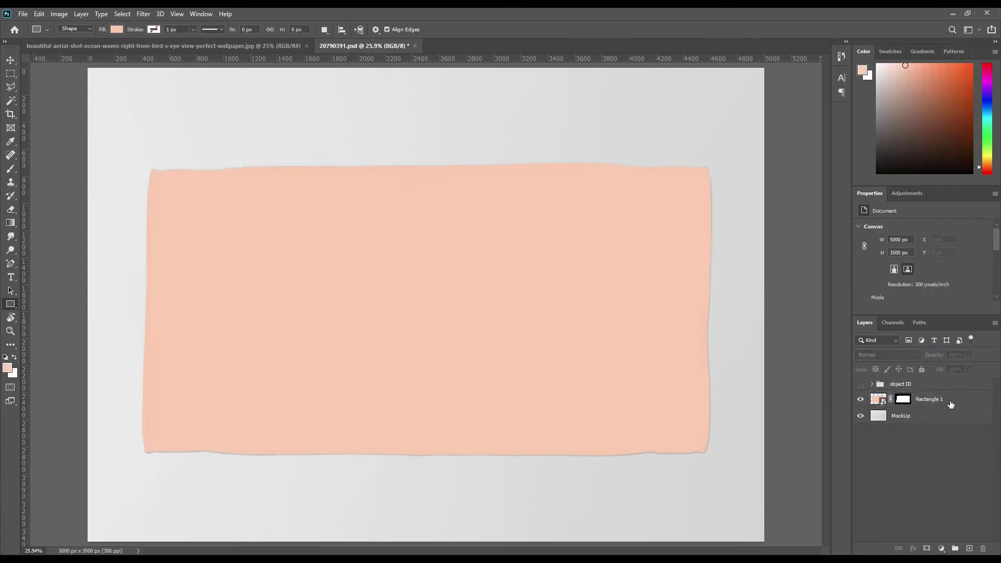
right_click(950, 401)
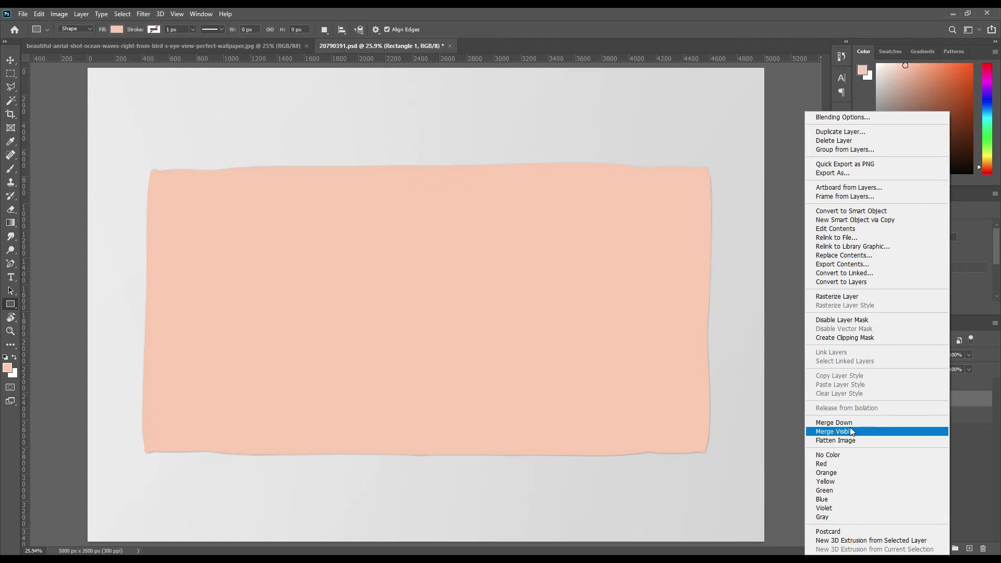
left_click(847, 465)
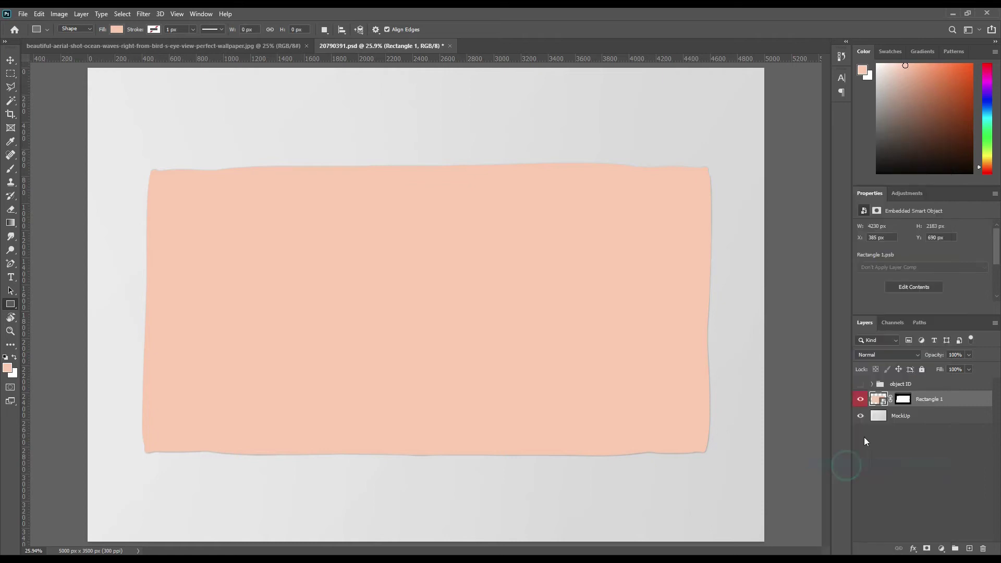
Copy the masked towel area of MockUp to a new layer above Rectangle 1 and duplicate that layer twice.
left_click(903, 399, "ctrl")
left_click(916, 415)
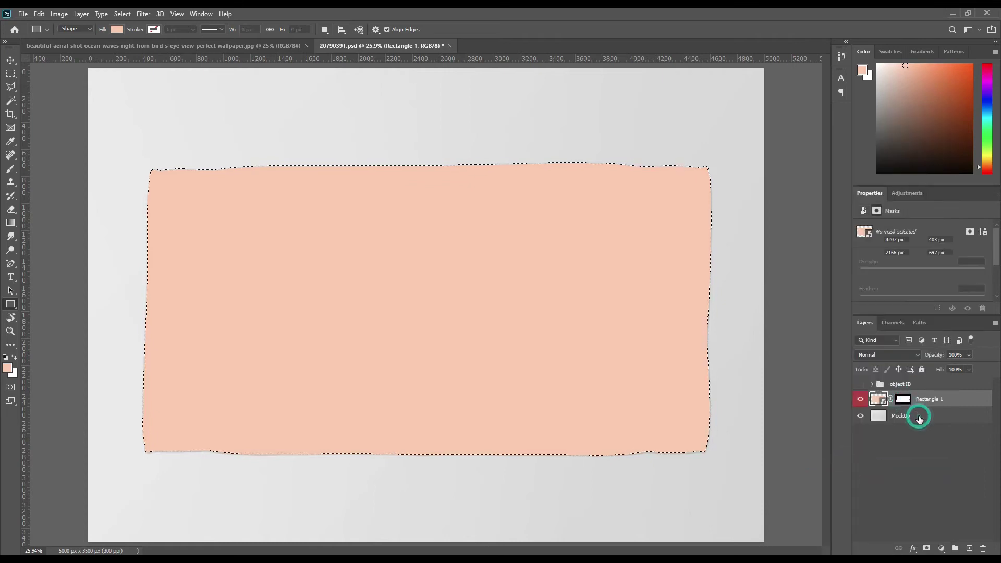
key("ctrl+j")
key("ctrl+d")
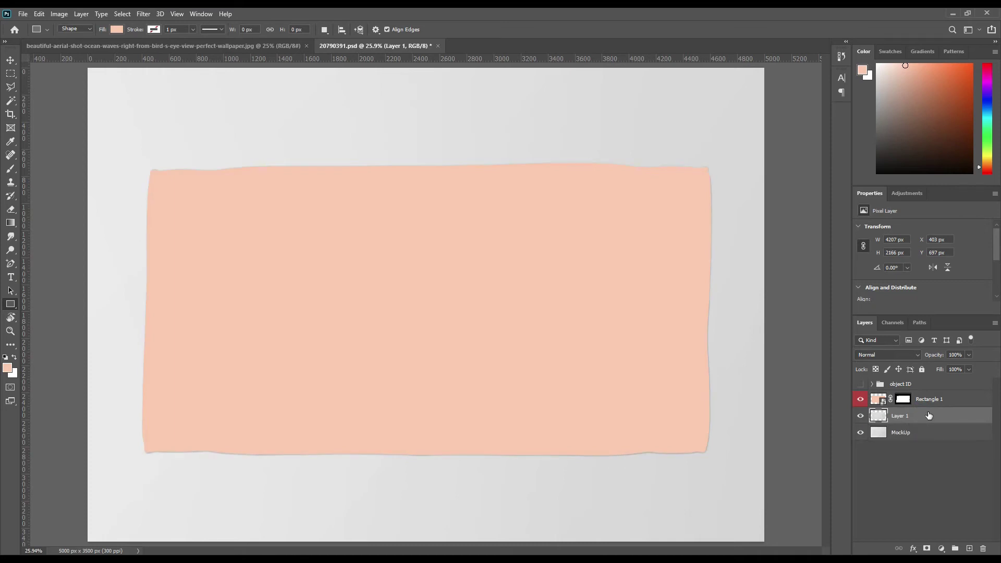
left_click_drag(936, 414, 924, 406)
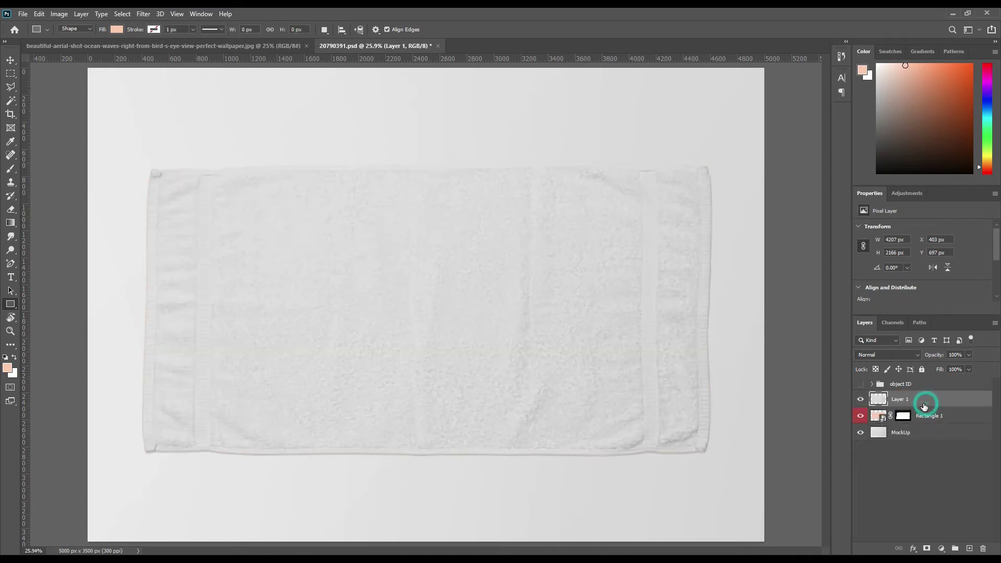
key("ctrl+j")
key("ctrl+j")
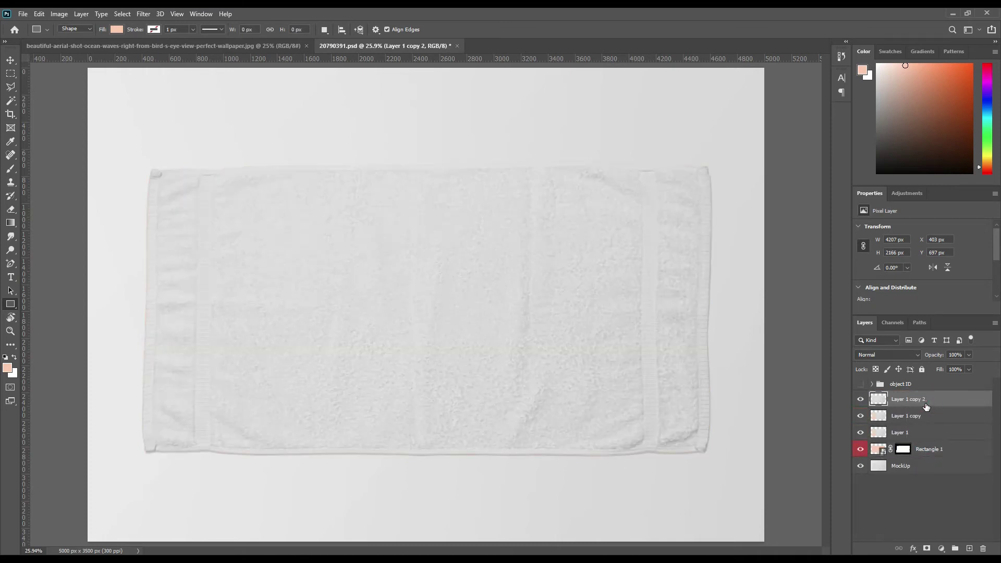
Rename the three towel copies, from lowest to highest, as Shadow, Midtone and Light.
double_click(902, 433)
type("Shadow")
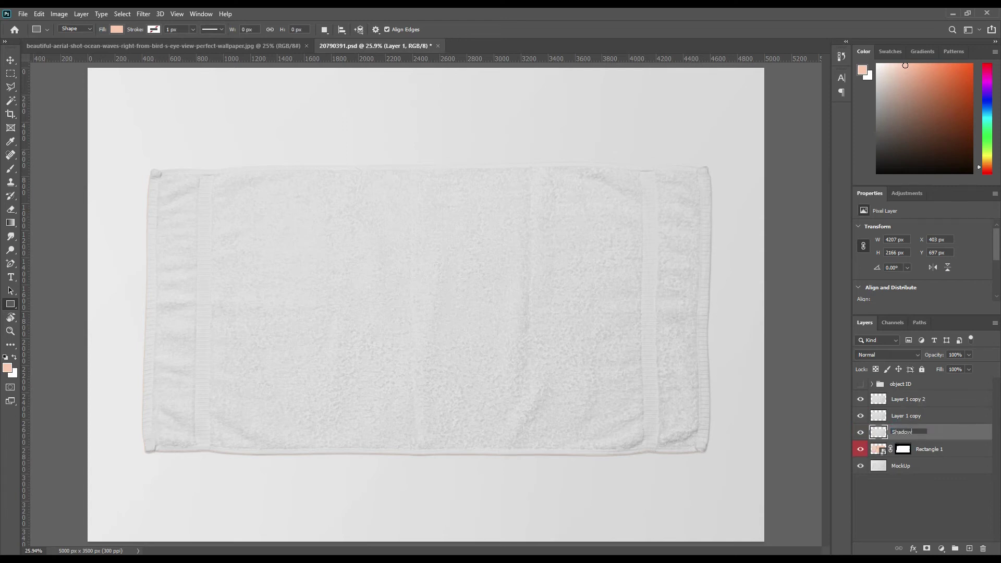
key("Return")
double_click(913, 416)
type("M")
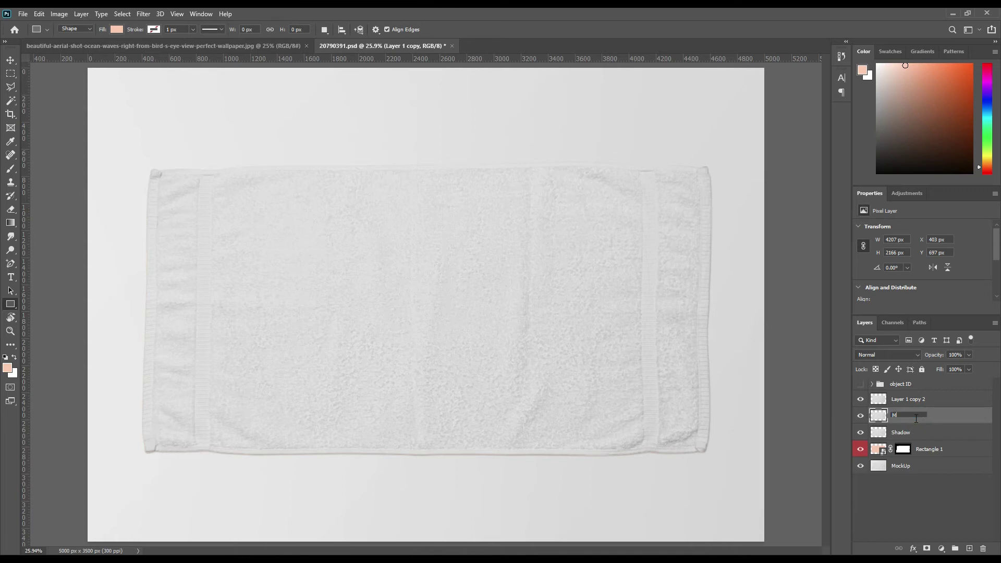
type("idtone")
key("Return")
double_click(910, 399)
type("Light")
key("Return")
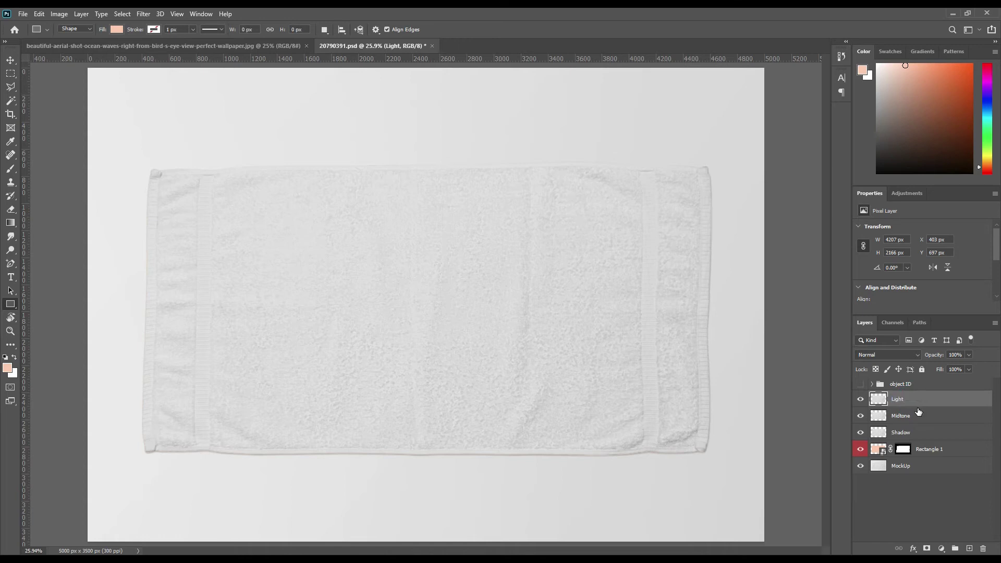
Hide the Light and Midtone layers and set the Shadow layer's blending mode to Linear Burn.
left_click_drag(860, 399, 860, 415)
left_click(909, 434)
left_click(893, 354)
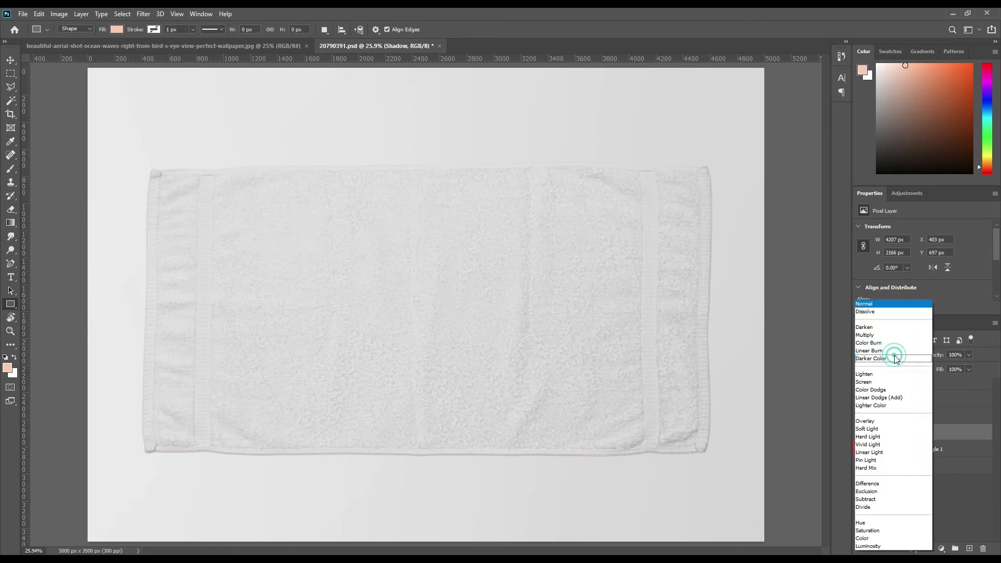
left_click(883, 351)
Show the Midtone layer and set its blending mode to Linear Dodge (Add).
left_click(860, 415)
left_click(899, 415)
left_click(892, 355)
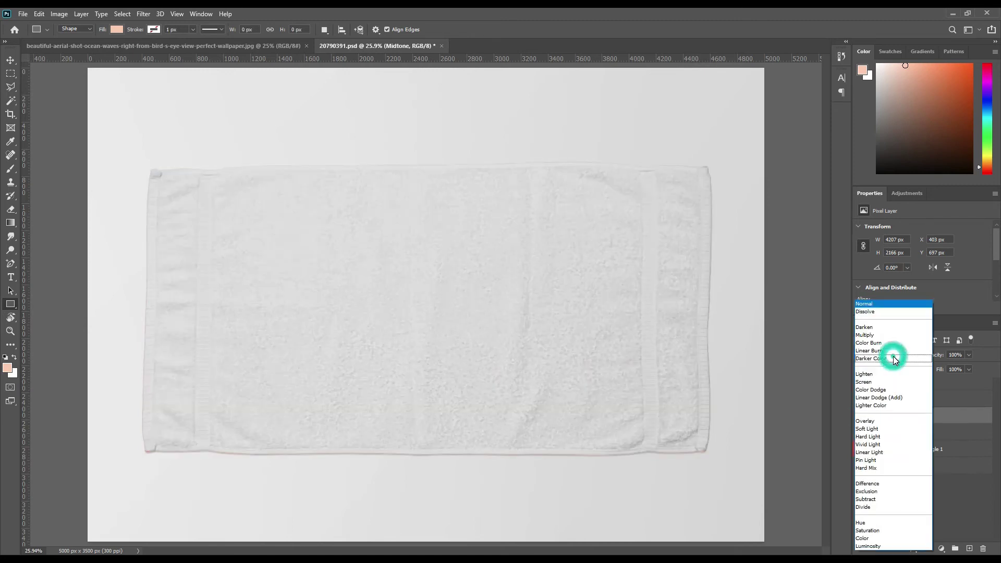
left_click(890, 398)
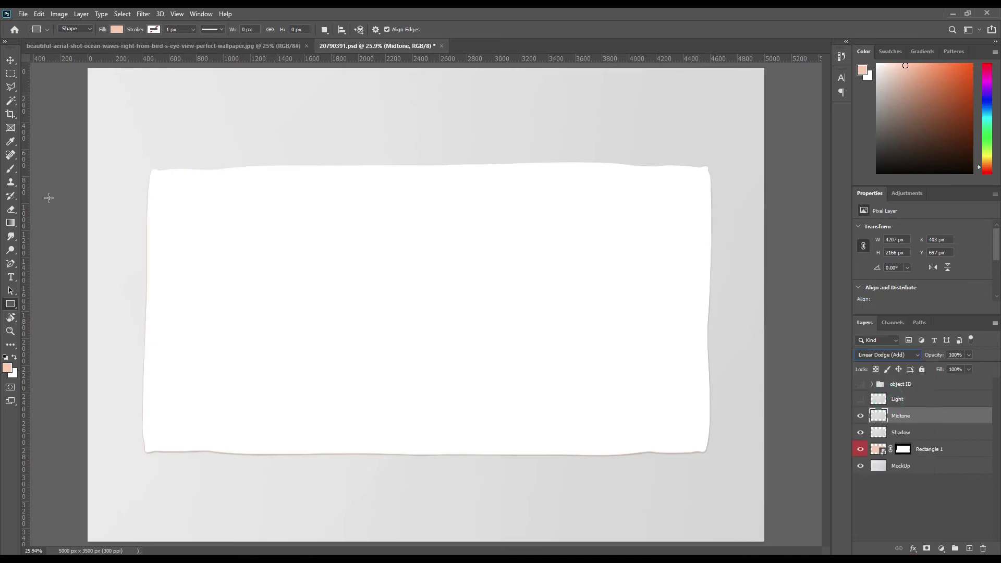
Apply Levels to the Midtone layer with the input black point at 207 and the output white level at 105.
left_click(55, 16)
left_click(89, 41)
left_click(177, 52)
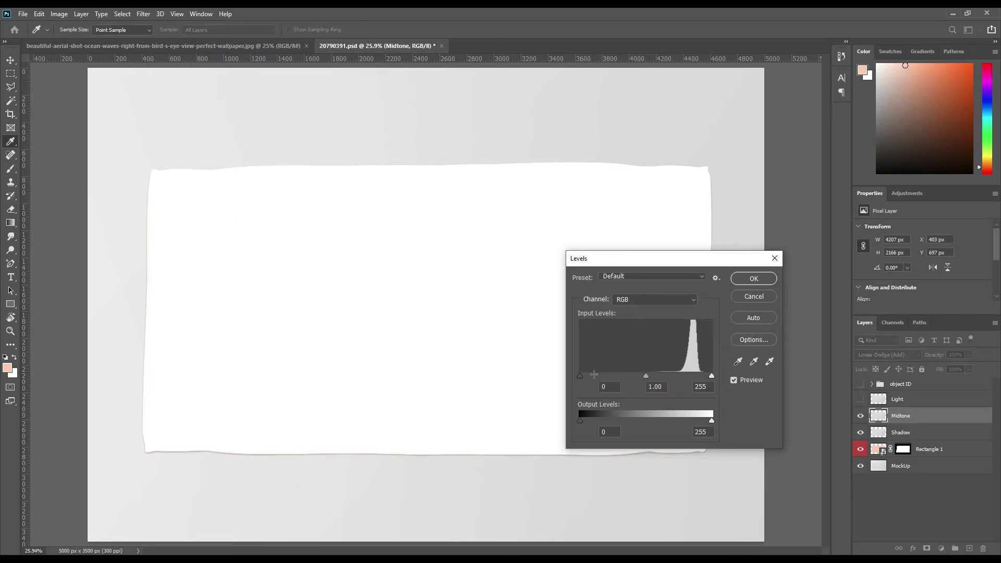
left_click_drag(583, 376, 687, 377)
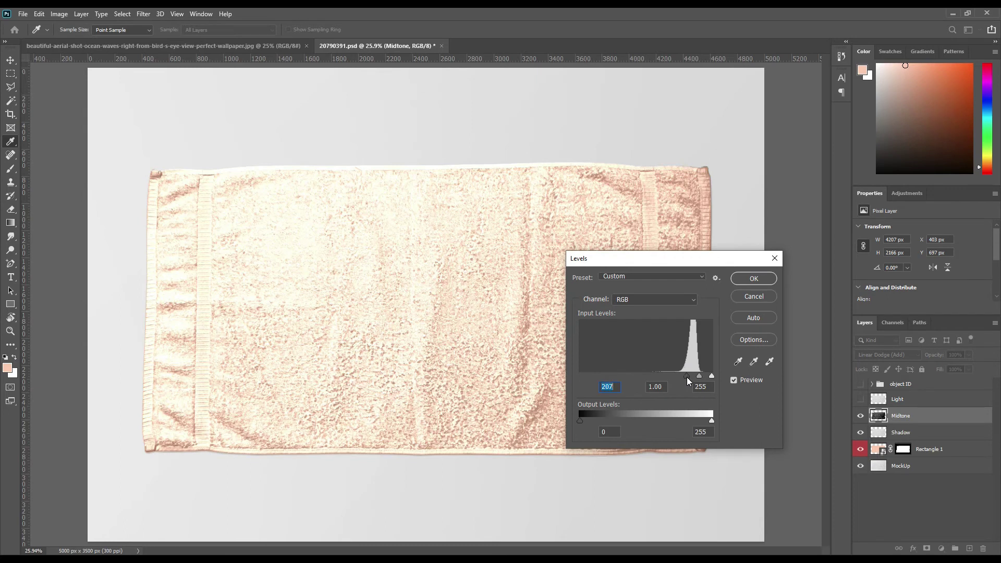
left_click_drag(710, 421, 634, 420)
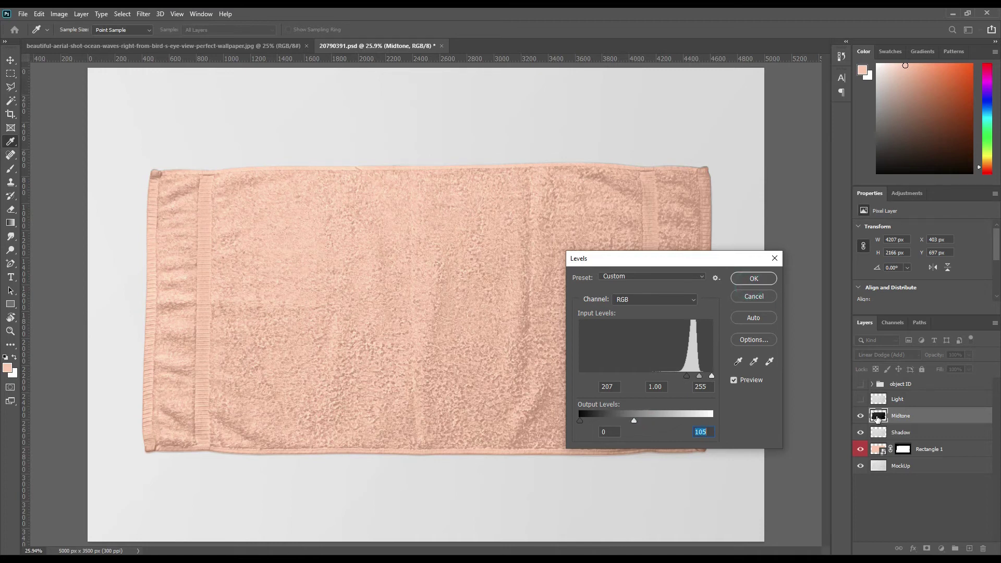
left_click(762, 279)
Show the Light layer and set its blending mode to Screen.
left_click(859, 399)
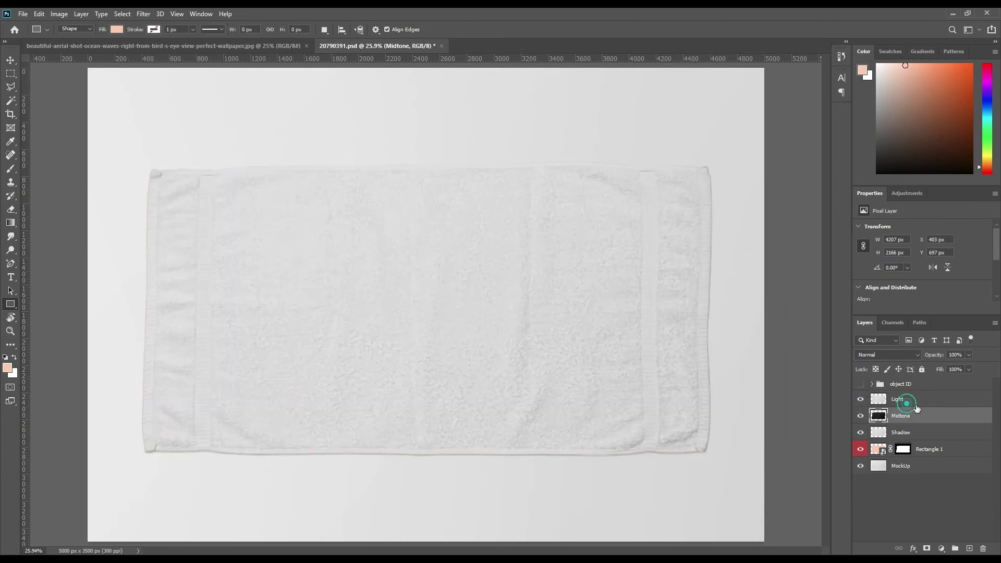
left_click(909, 399)
left_click(896, 353)
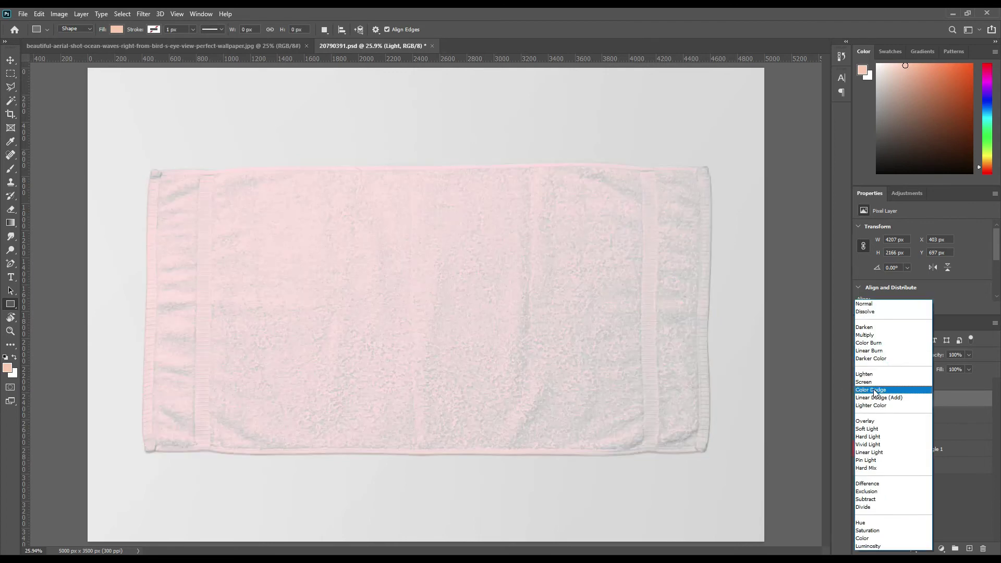
left_click(874, 382)
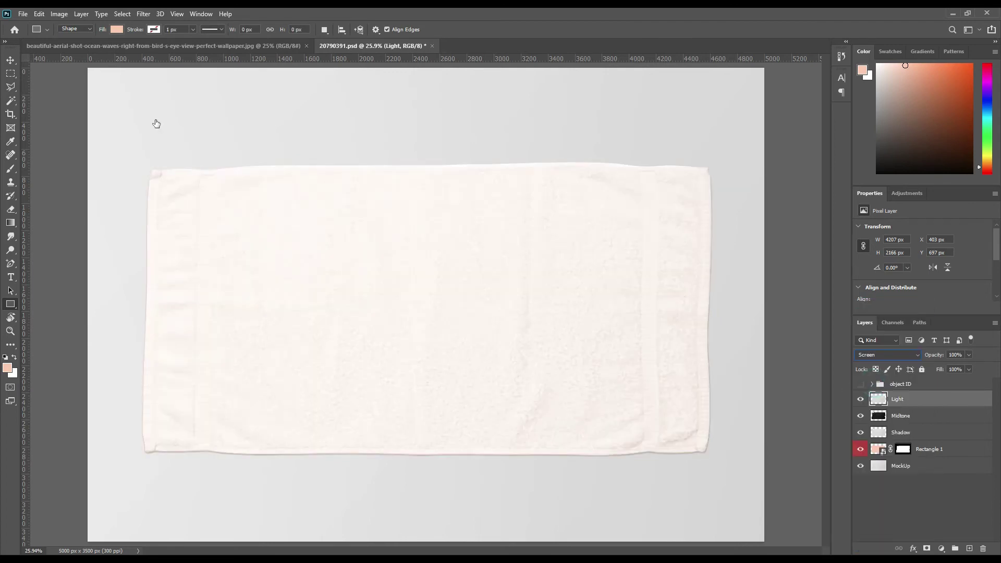
Apply Levels to the Light layer with the input black point at 207 and a reduced output white level.
left_click(59, 14)
mouse_move(87, 44)
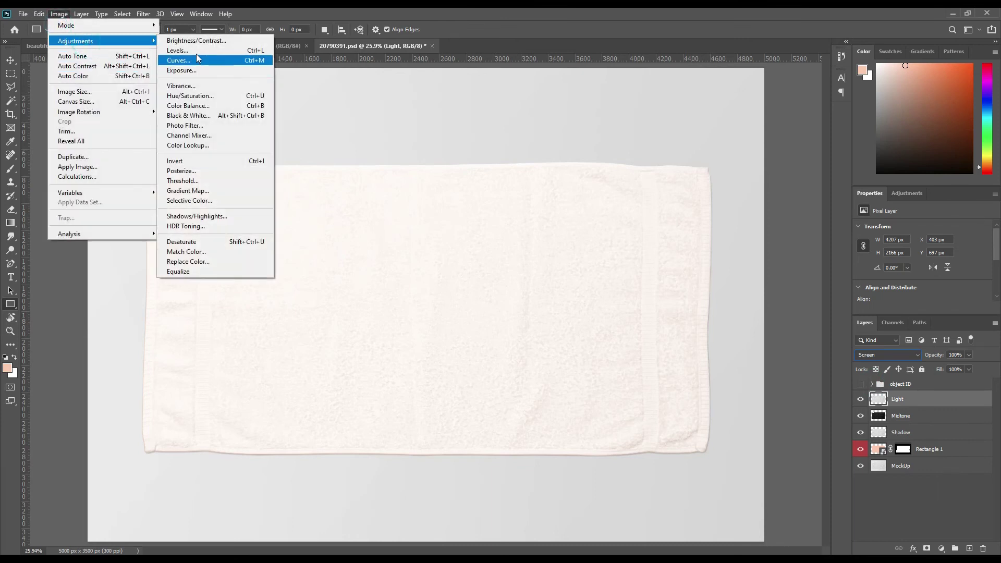
left_click(196, 50)
left_click_drag(580, 375, 687, 377)
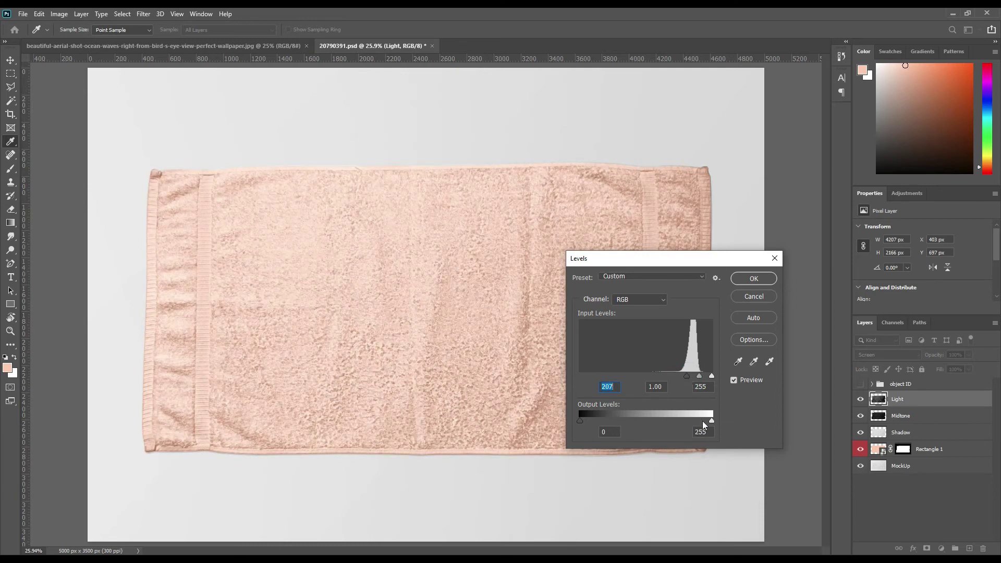
left_click_drag(699, 420, 698, 418)
left_click(755, 277)
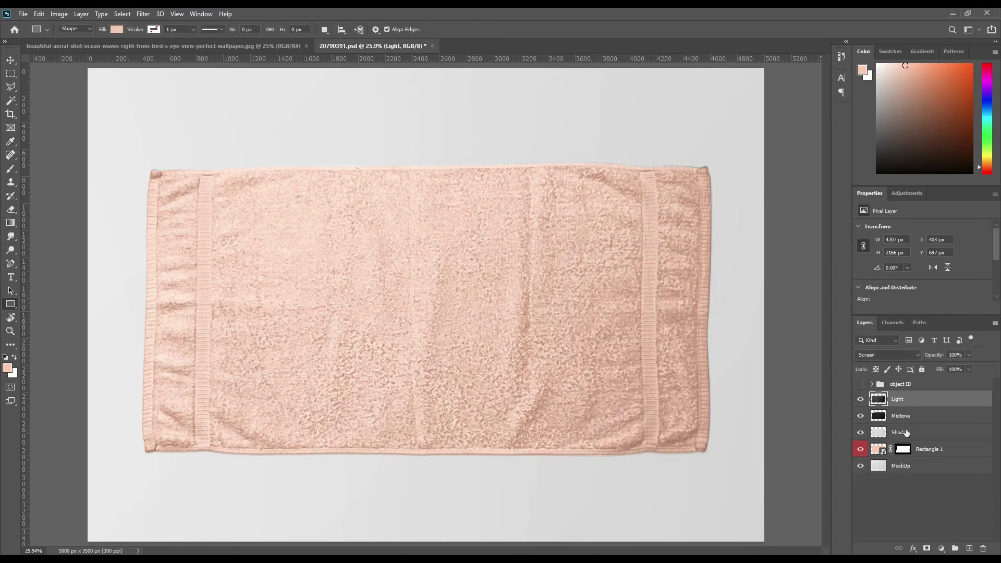
Open the Rectangle 1 smart object's contents and bring the aerial ocean photo in as a layer above the rectangle.
left_click(917, 495)
double_click(882, 452)
left_click(10, 60)
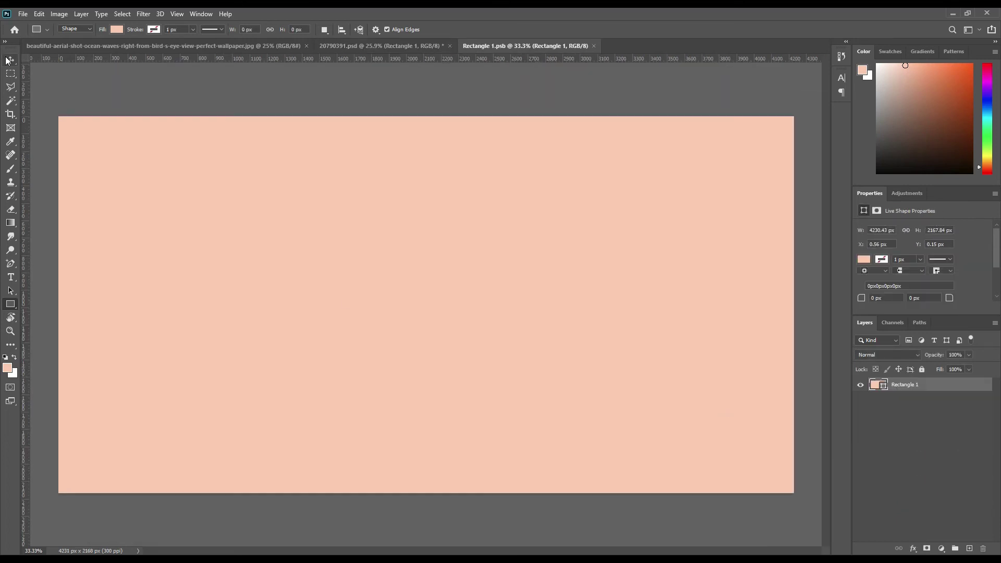
left_click(117, 48)
left_click_drag(936, 392, 480, 239)
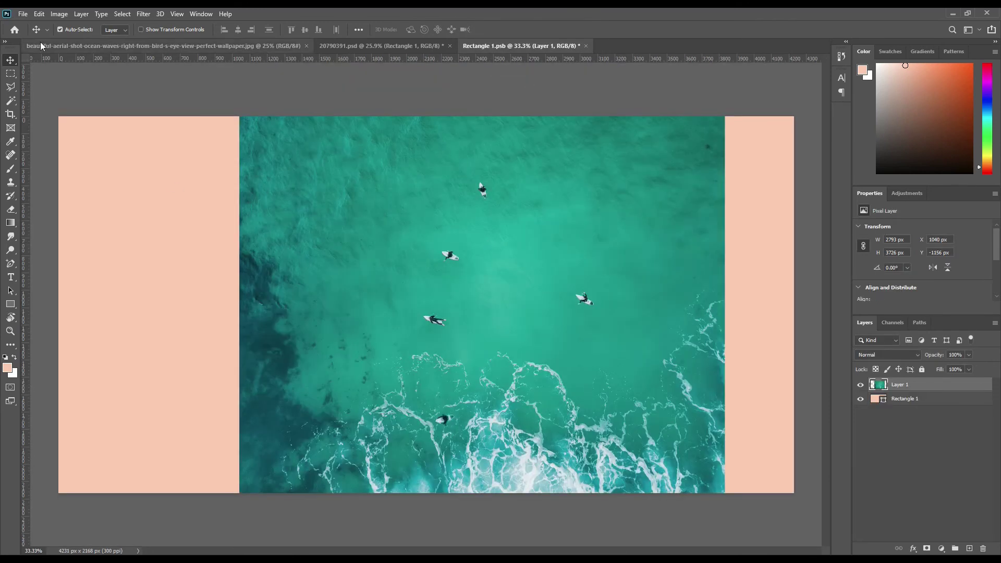
Rotate the ocean photo 90° counterclockwise and move it flush with the canvas's left edge.
left_click(39, 14)
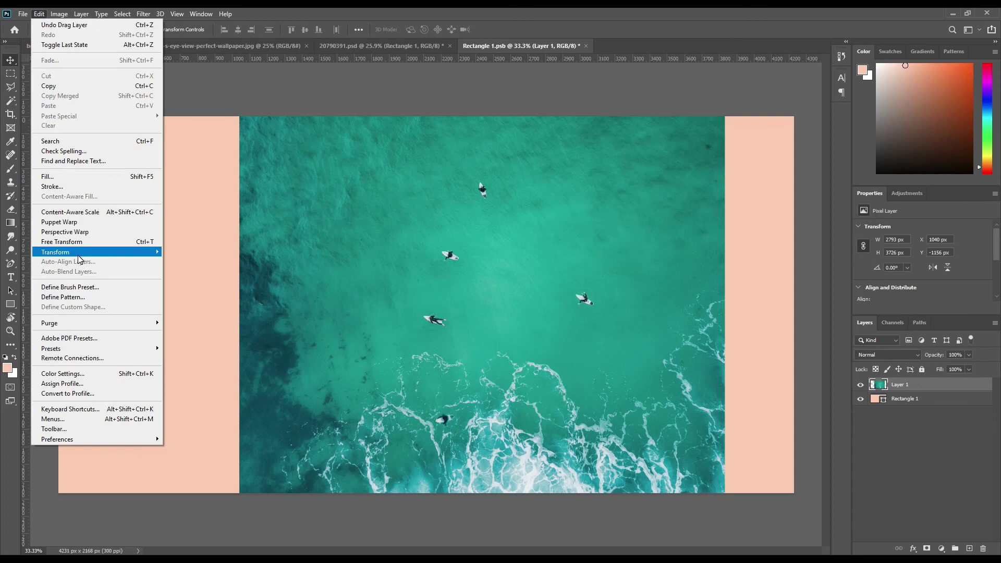
mouse_move(78, 251)
left_click(208, 401)
left_click_drag(540, 308, 447, 345)
Scale the ocean photo to about 113.55% so it fills the canvas width, and shift it down to frame the surfers.
key("ctrl+t")
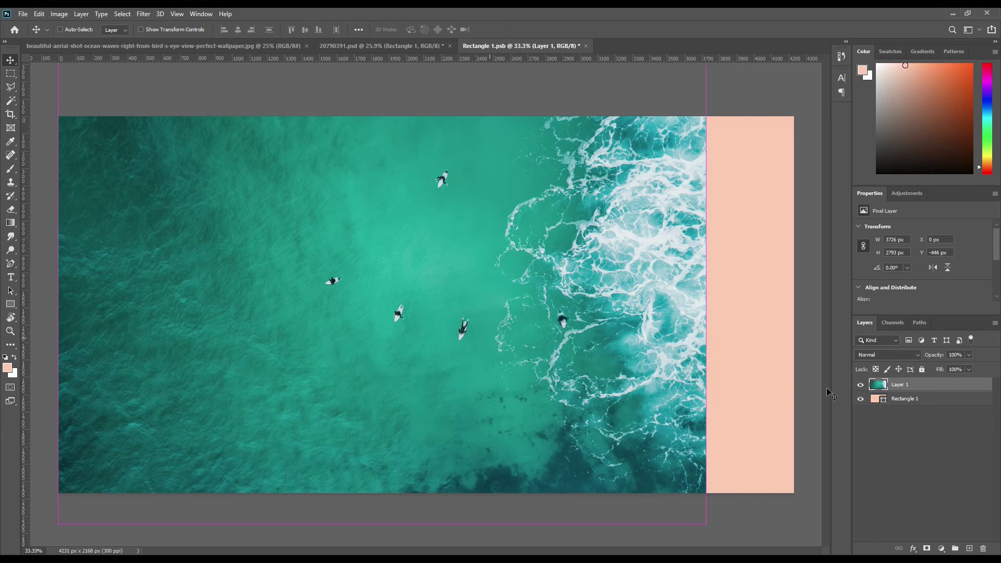
left_click_drag(707, 281, 794, 312)
left_click_drag(744, 304, 745, 363)
left_click(516, 29)
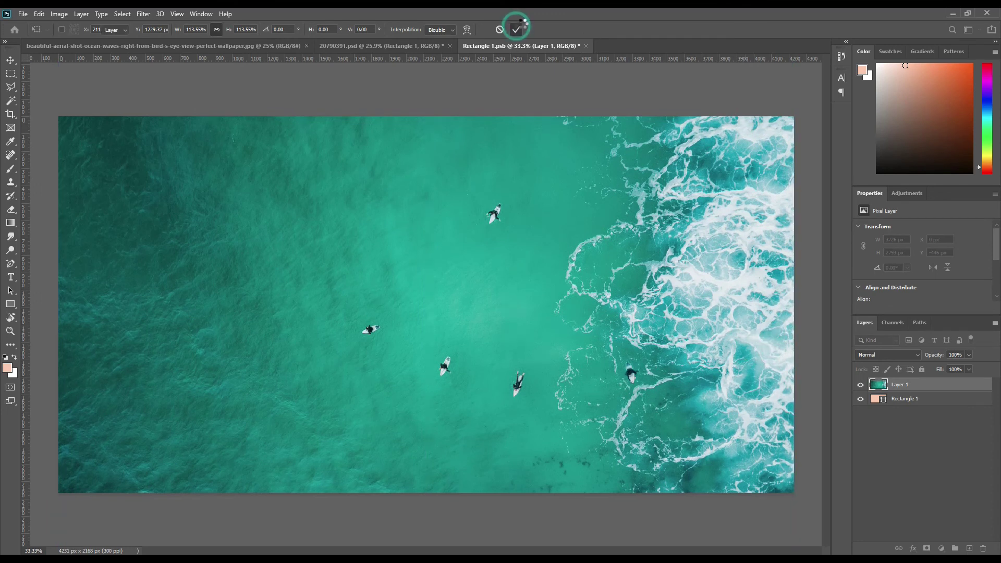
Save the smart object's contents and return to the towel mockup document.
left_click(22, 14)
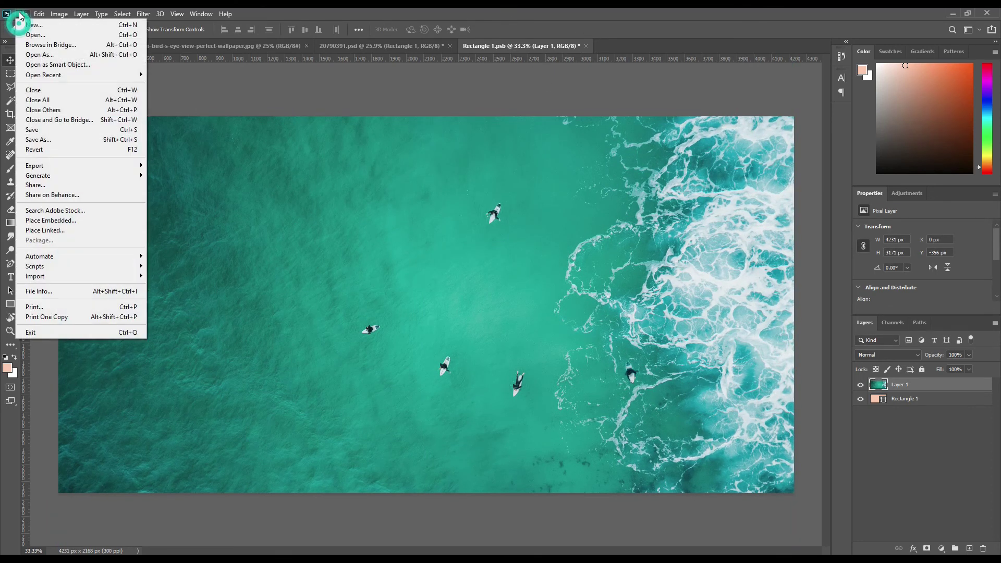
left_click(63, 135)
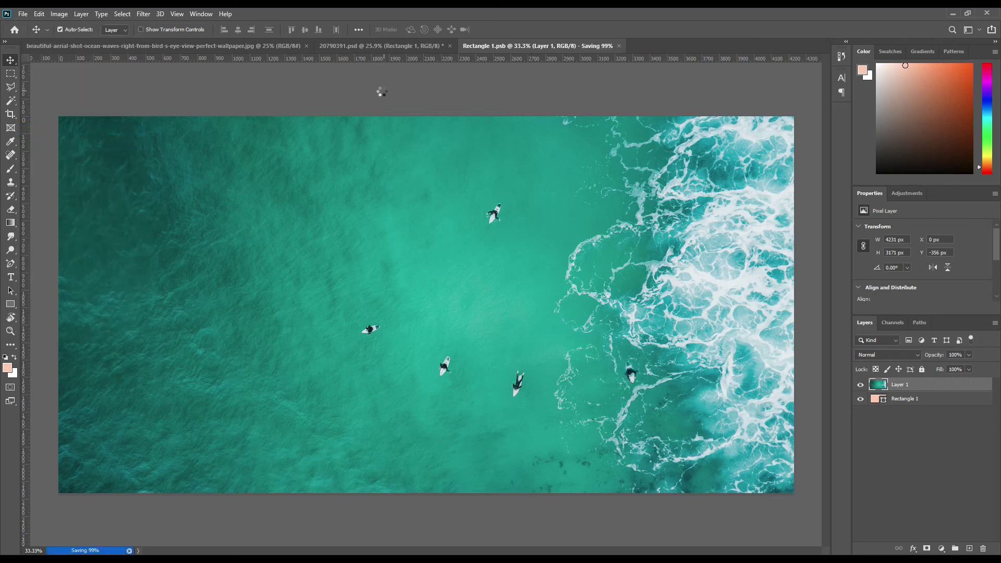
left_click(385, 46)
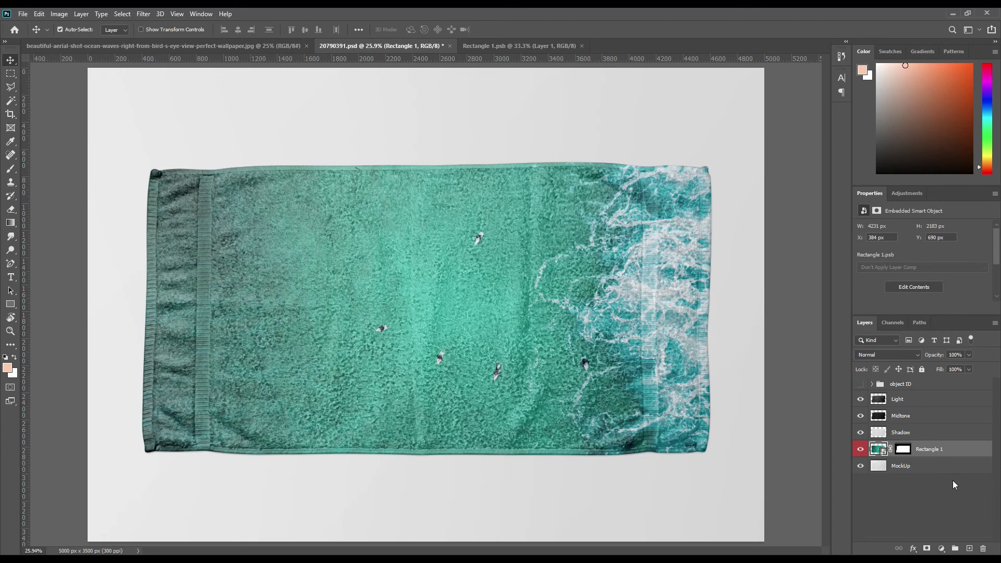
Add a Solid Color fill layer above MockUp, sample #48a59a from the towel, and set its blending mode to Linear Burn.
left_click(923, 470)
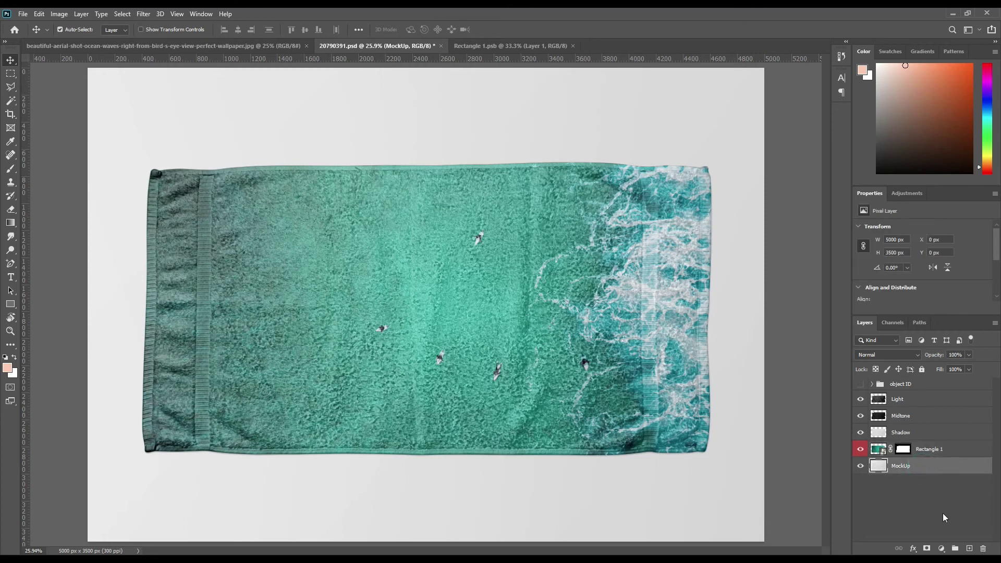
left_click(941, 548)
left_click(941, 365)
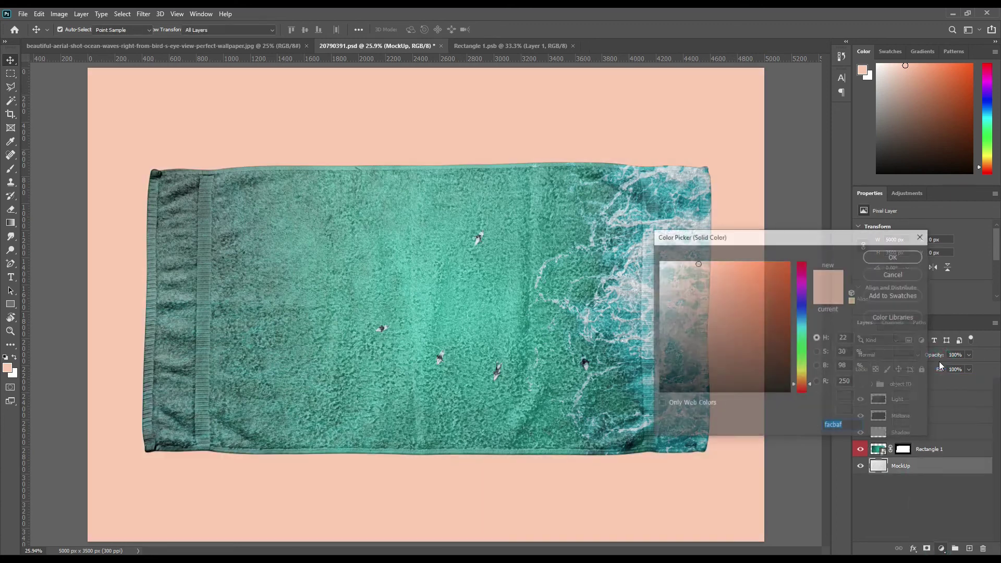
left_click(514, 225)
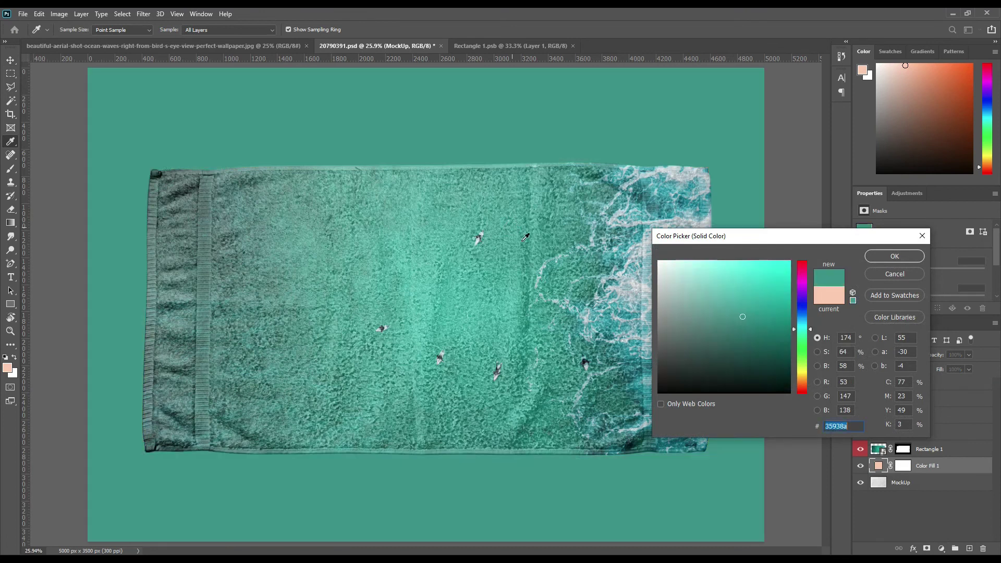
left_click(483, 252)
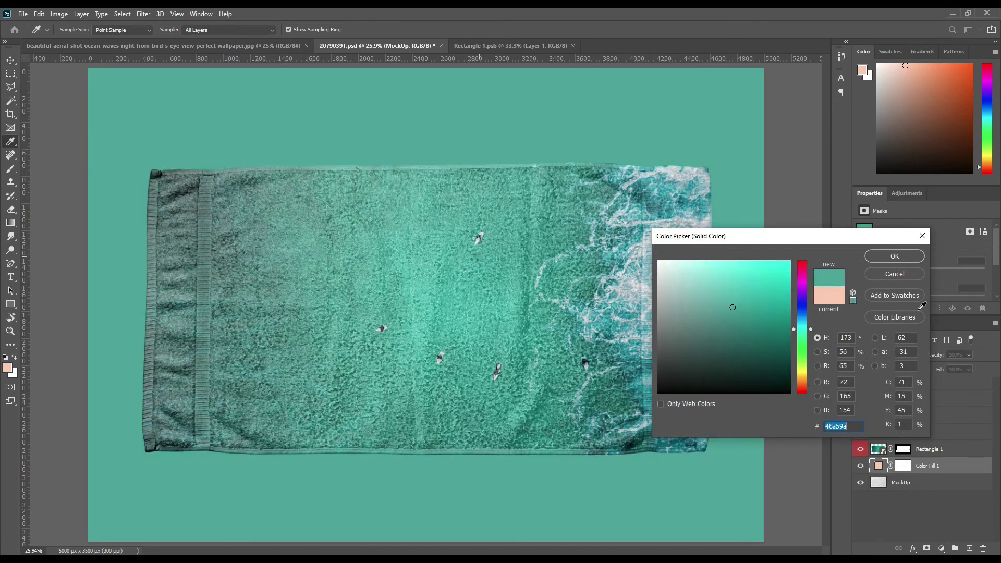
left_click(885, 257)
left_click(884, 354)
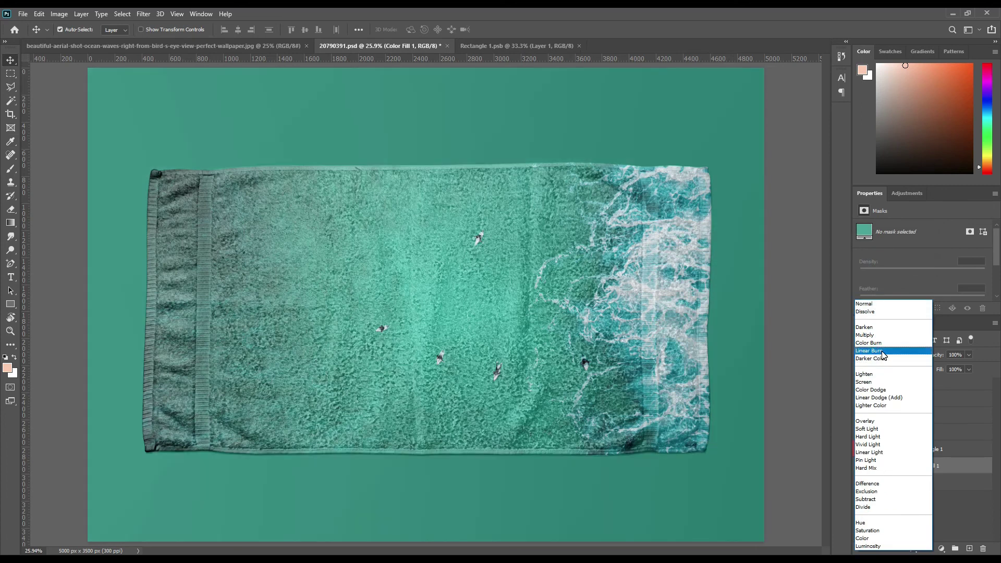
left_click(881, 353)
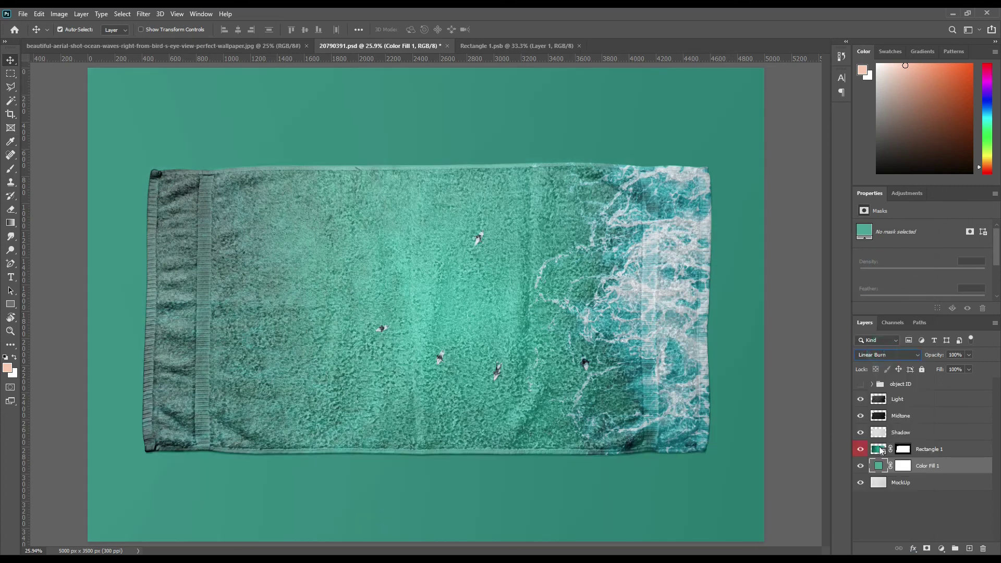
Change the Color Fill 1 colour to #67f0e0 and give the layer a red colour label.
double_click(879, 466)
mouse_move(731, 307)
left_mouse_down()
mouse_move(714, 263)
mouse_move(728, 274)
left_mouse_up()
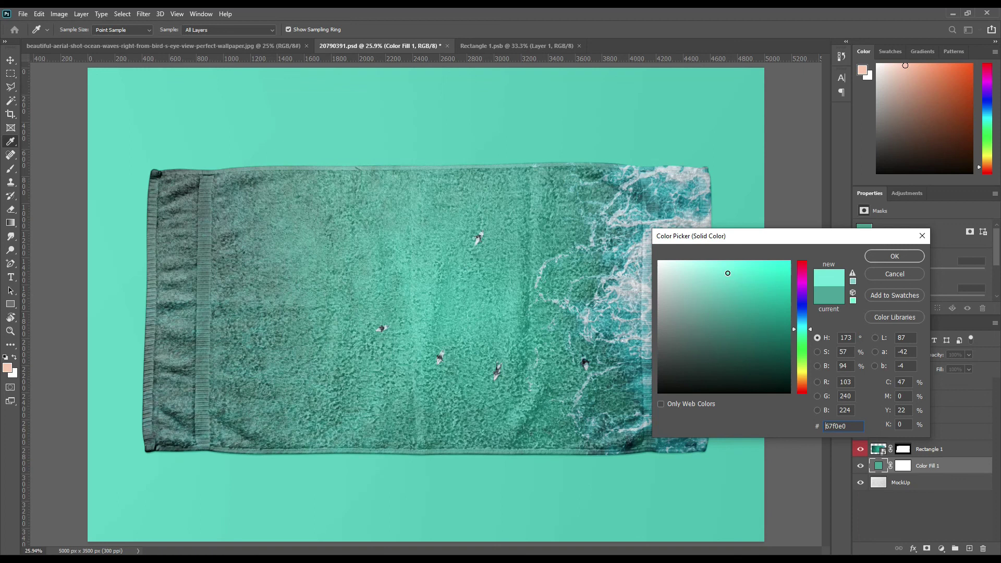
left_click(893, 256)
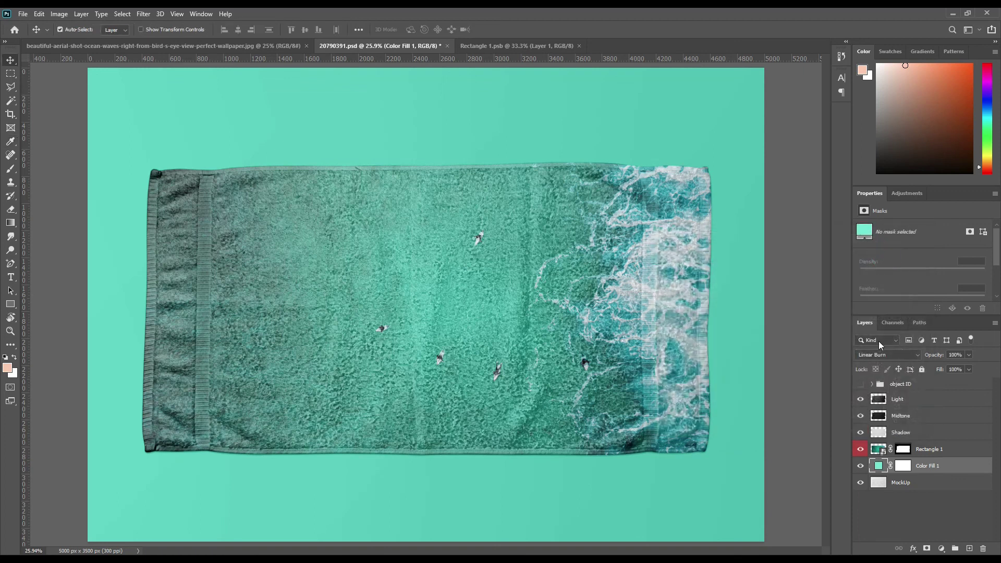
left_click(920, 507)
right_click(944, 471)
left_click(886, 380)
Group the Shadow, Midtone and Light layers and name the group FX.
left_click(911, 432)
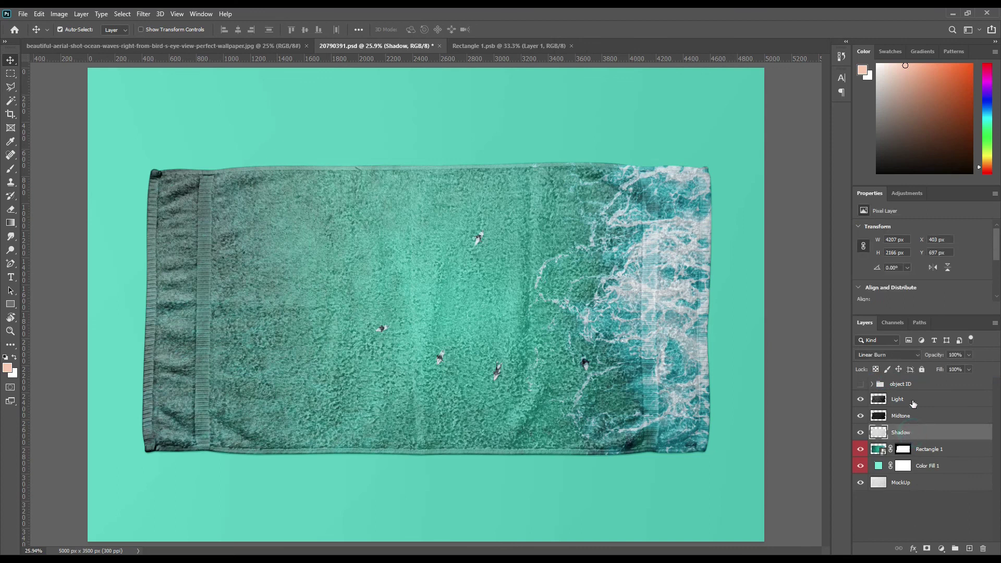
left_click(912, 399, "shift")
left_click_drag(928, 425, 954, 548)
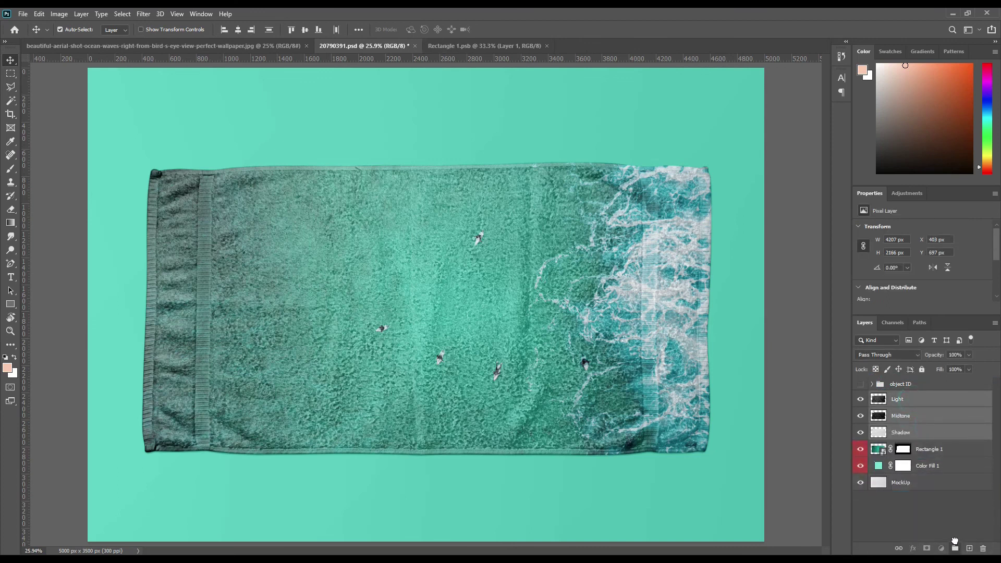
double_click(899, 397)
type("FX")
key("Return")
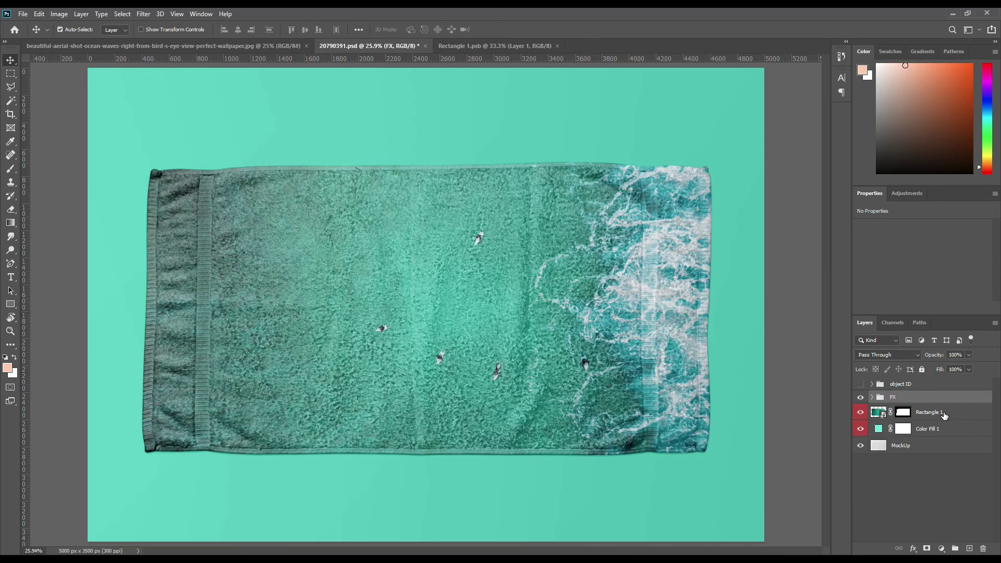
left_click(935, 493)
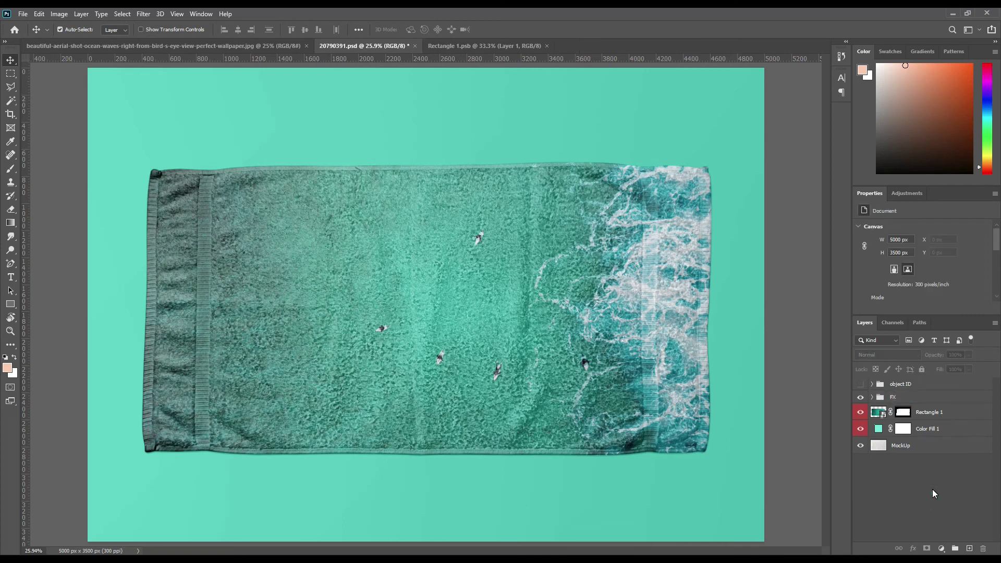